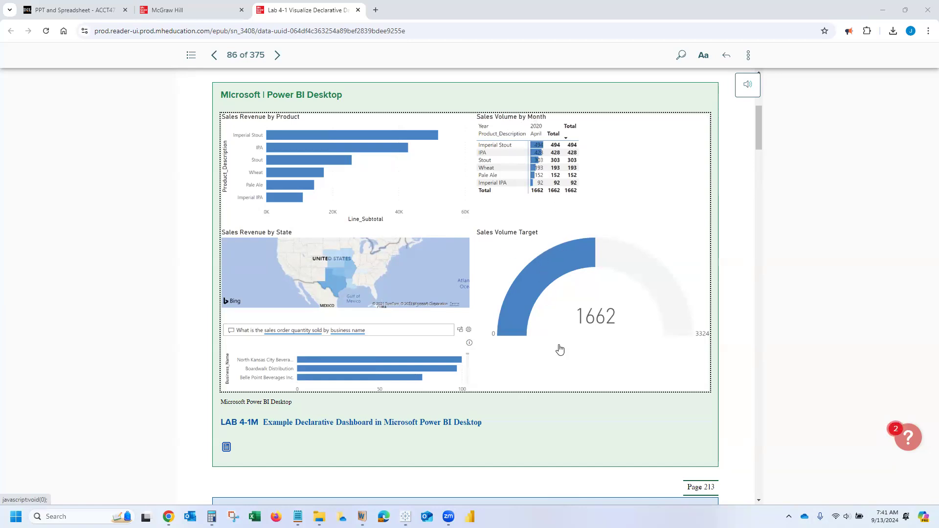
# - Read through the Lab 4-1 example dashboard, Part 1 questions and Part 2 Power BI instructions for sales volume by month
pyautogui.scroll(-3, 563, 315)
pyautogui.scroll(3, 566, 339)
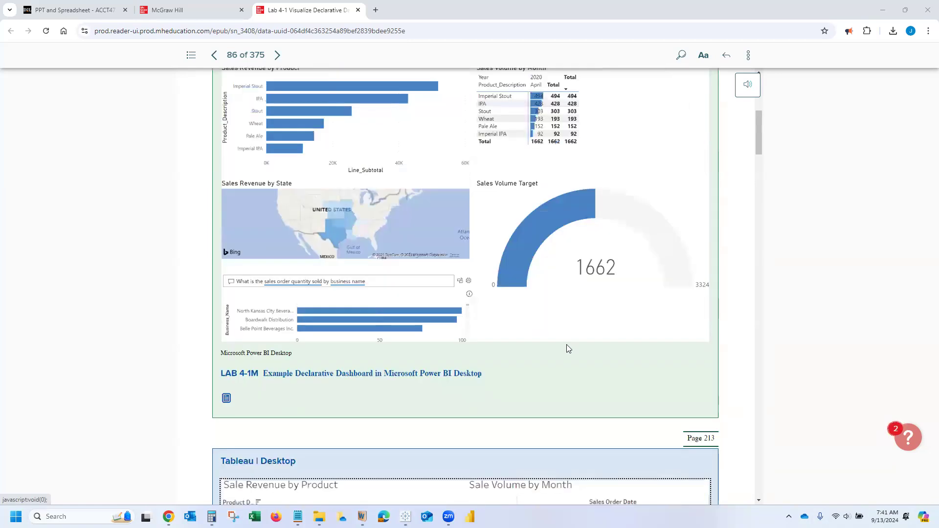
pyautogui.scroll(-9, 566, 346)
pyautogui.scroll(-20, 565, 381)
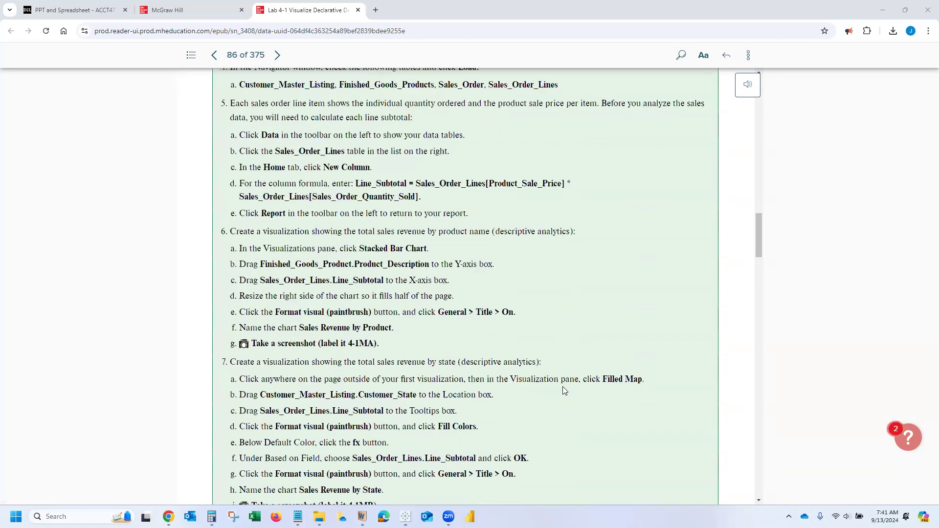
pyautogui.scroll(-6, 562, 399)
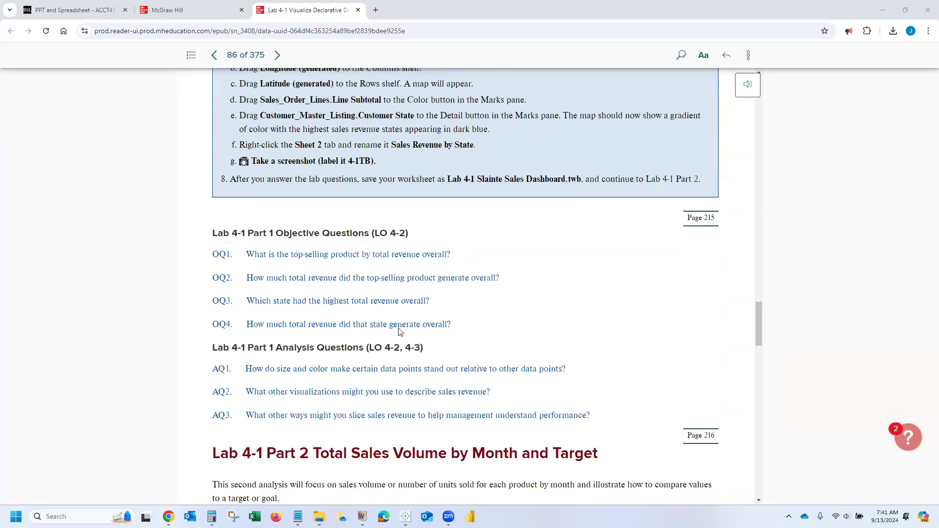
pyautogui.scroll(-8, 440, 332)
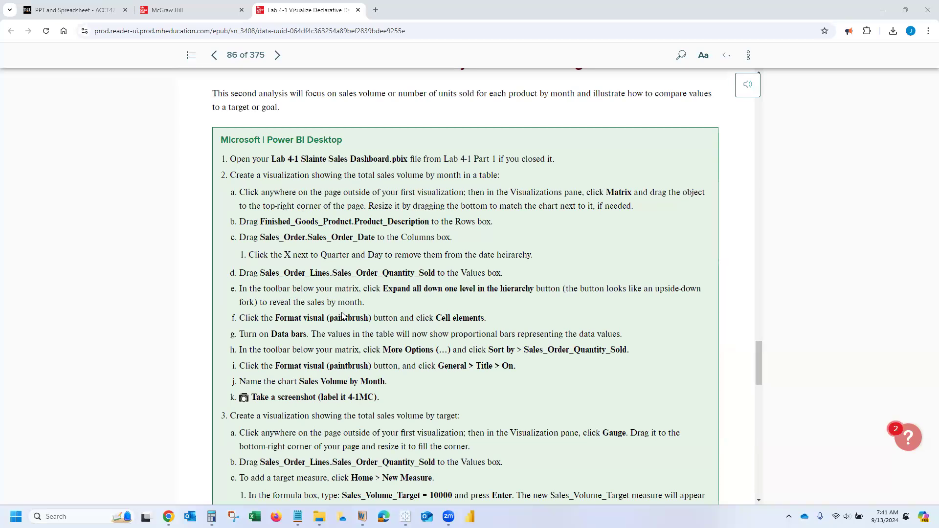
pyautogui.scroll(-1, 342, 316)
pyautogui.scroll(-1, 343, 316)
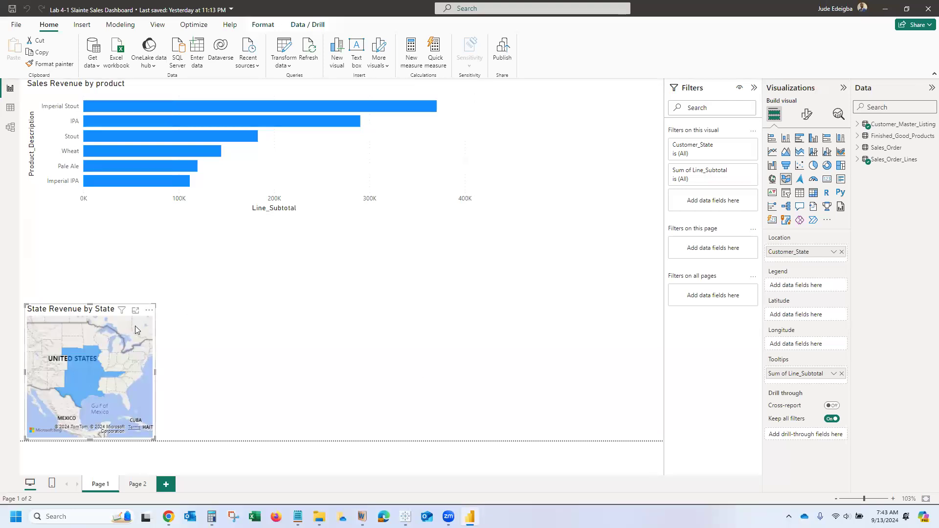
# - Shrink the Sales Revenue by product bar chart and adjust the size of the State Revenue by State map
pyautogui.moveTo(155, 304); pyautogui.dragTo(172, 291)
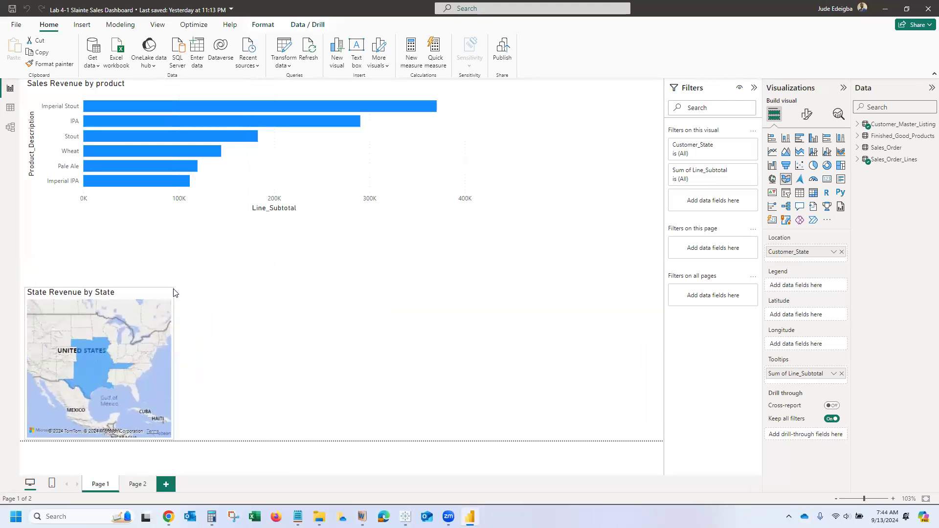
pyautogui.click(308, 180)
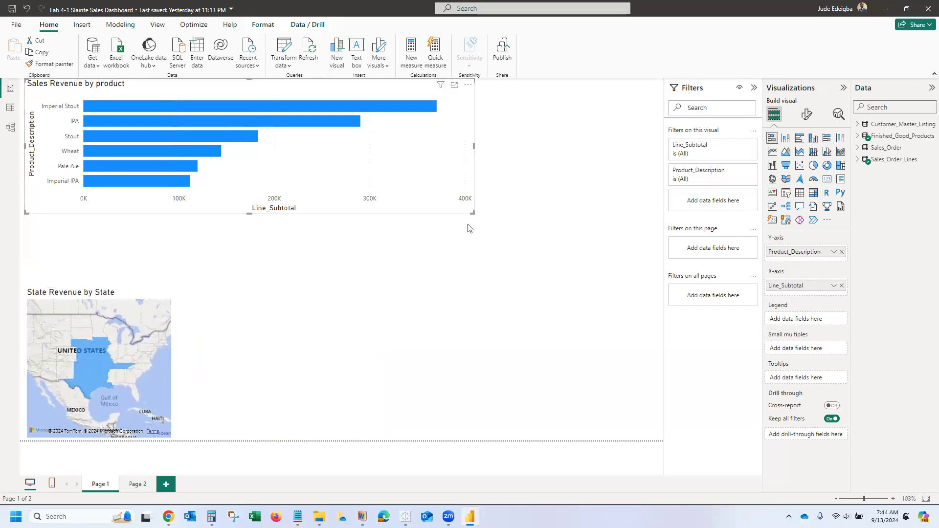
pyautogui.moveTo(473, 215); pyautogui.dragTo(225, 192)
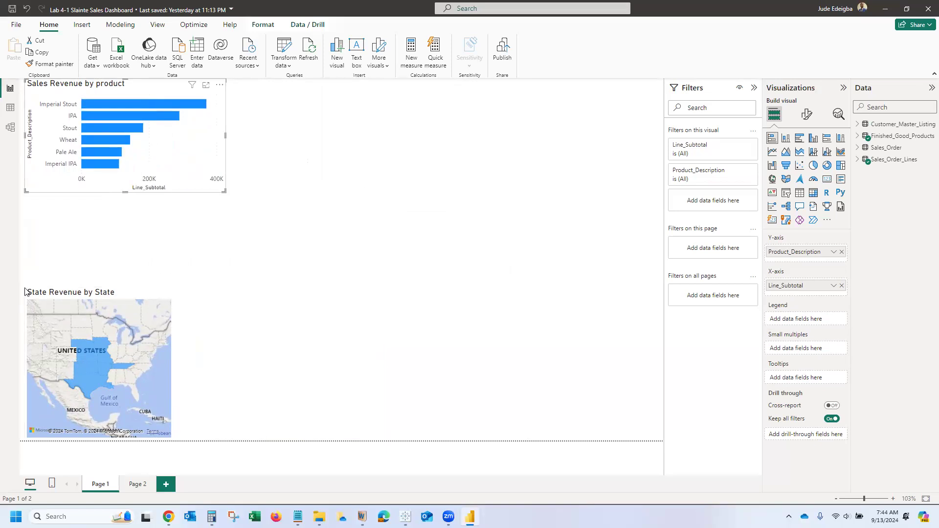
pyautogui.click(170, 292)
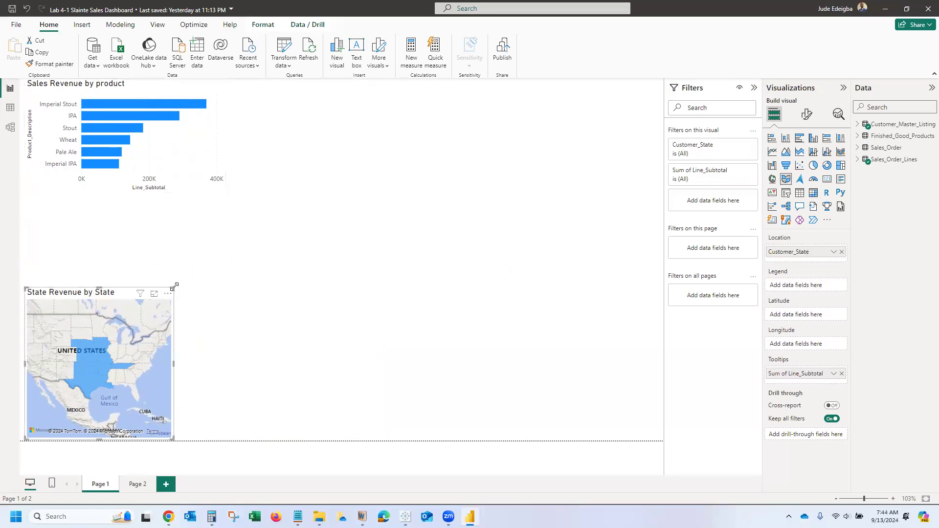
pyautogui.moveTo(172, 290); pyautogui.dragTo(156, 310)
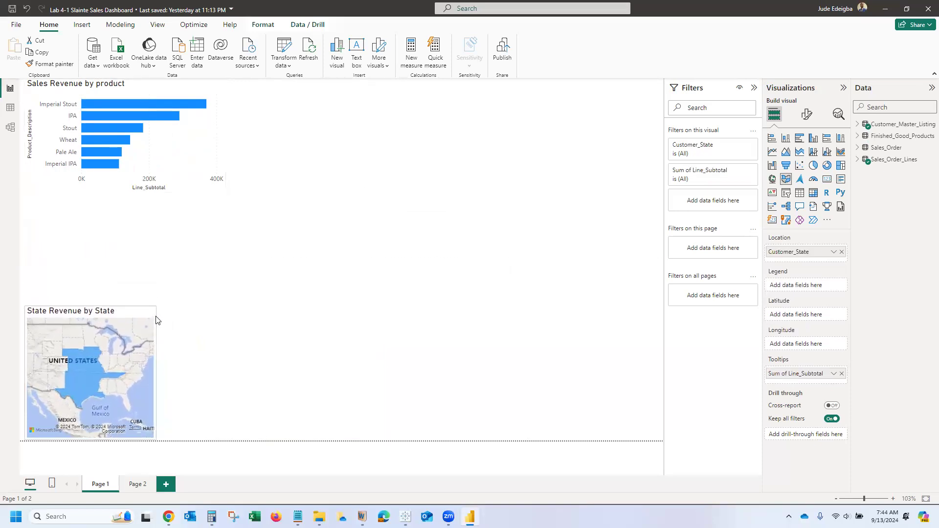
pyautogui.click(445, 282)
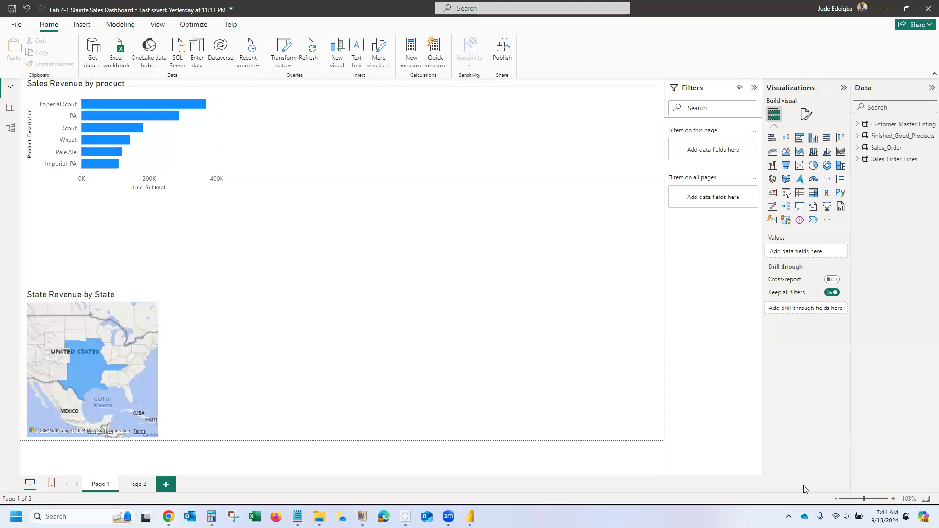
# - Insert a Matrix visual, place it in the top-right corner of the report page and enlarge it
pyautogui.hotkey('alt', 'Tab')
pyautogui.scroll(5, 284, 282)
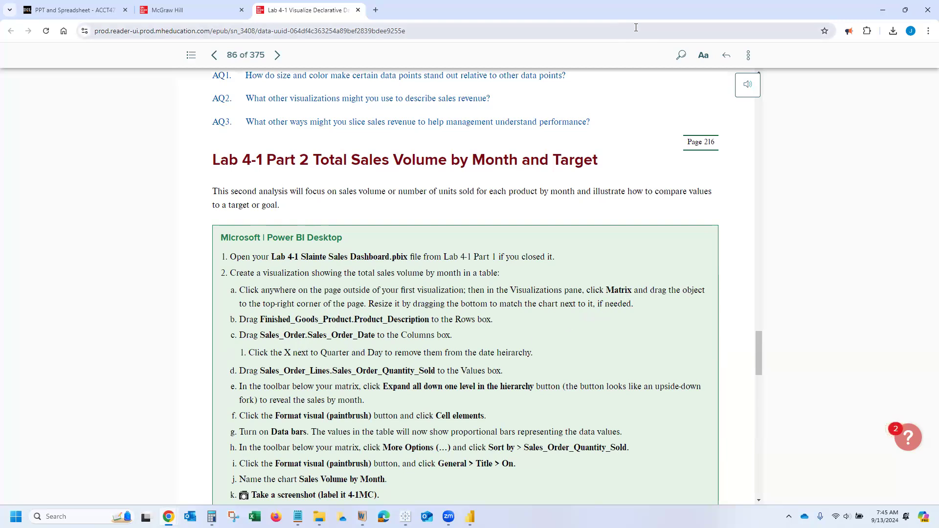
pyautogui.doubleClick(633, 8)
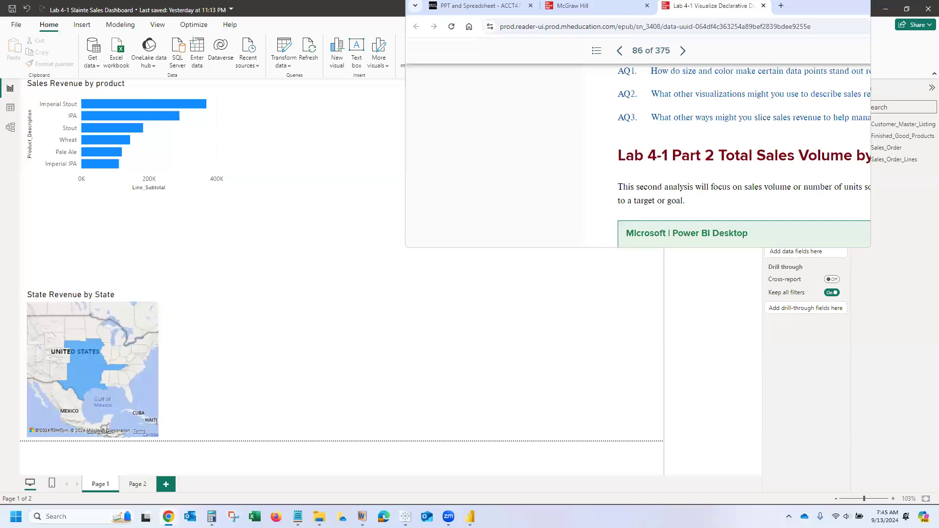
pyautogui.click(553, 178)
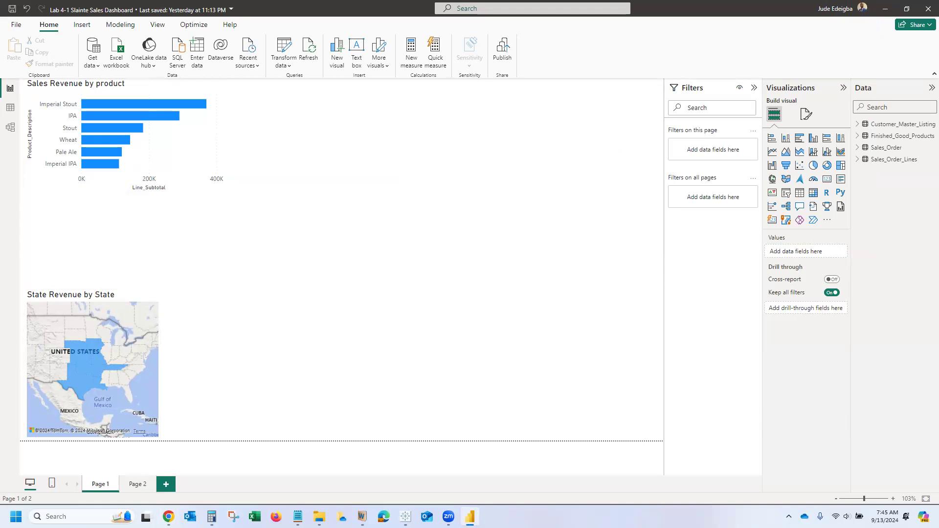
pyautogui.click(814, 194)
pyautogui.moveTo(147, 210); pyautogui.dragTo(578, 88)
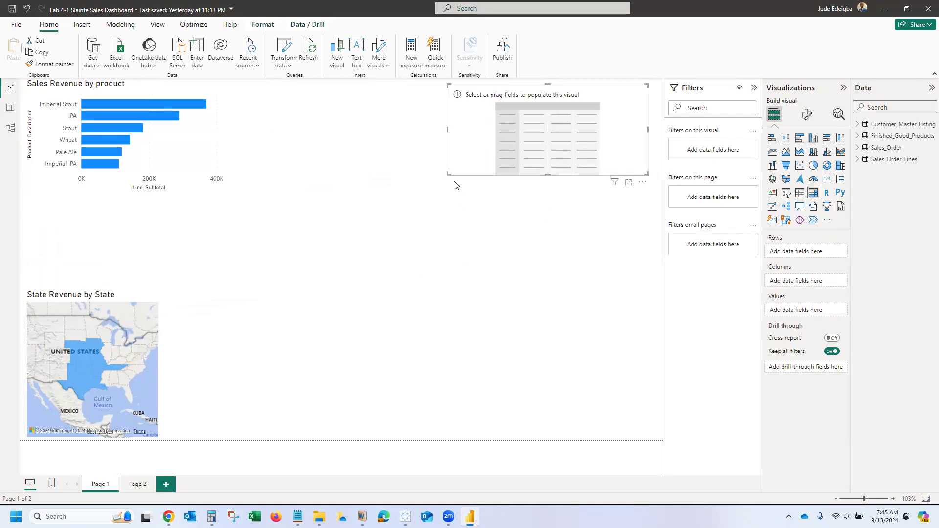
pyautogui.moveTo(448, 174); pyautogui.dragTo(396, 250)
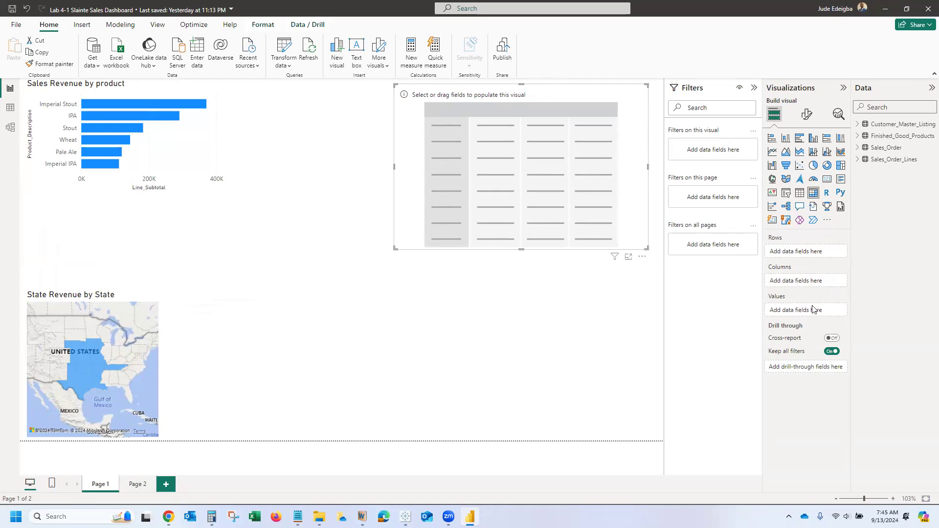
# - Add Product_Description from the Finished_Goods_Products table to the matrix's Rows
pyautogui.click(860, 164)
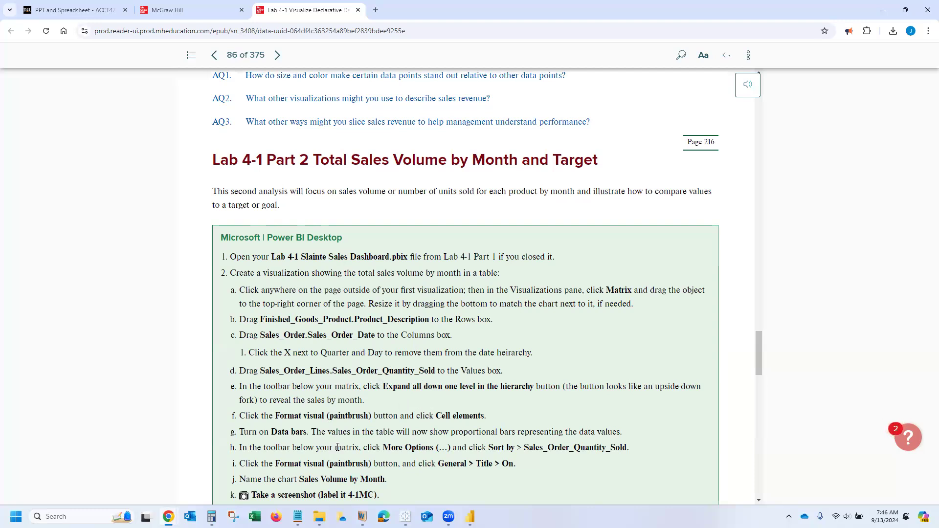
pyautogui.scroll(-1, 338, 447)
pyautogui.scroll(2, 484, 103)
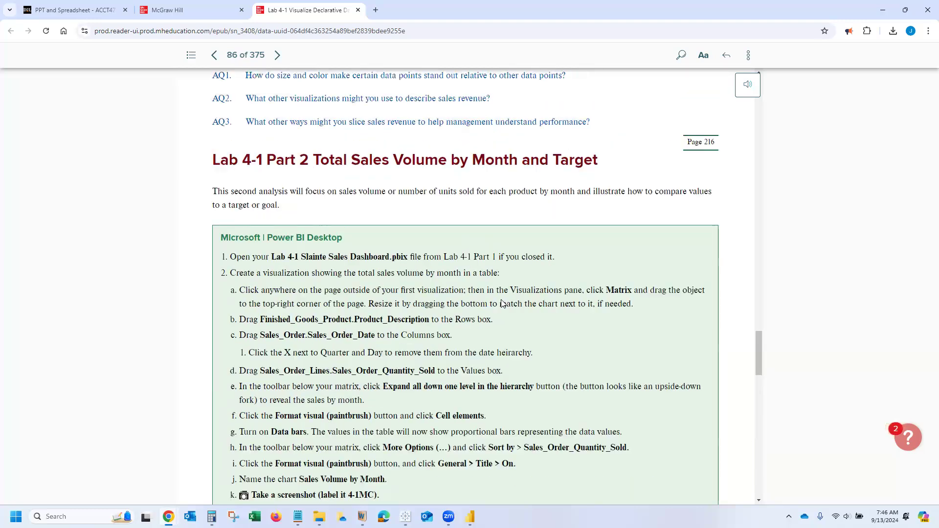
pyautogui.hotkey('alt', 'Tab')
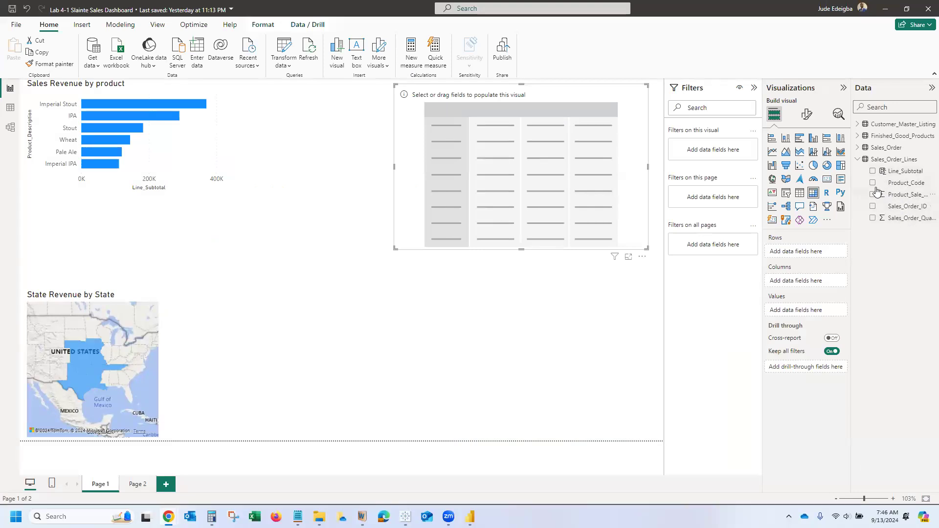
pyautogui.click(861, 161)
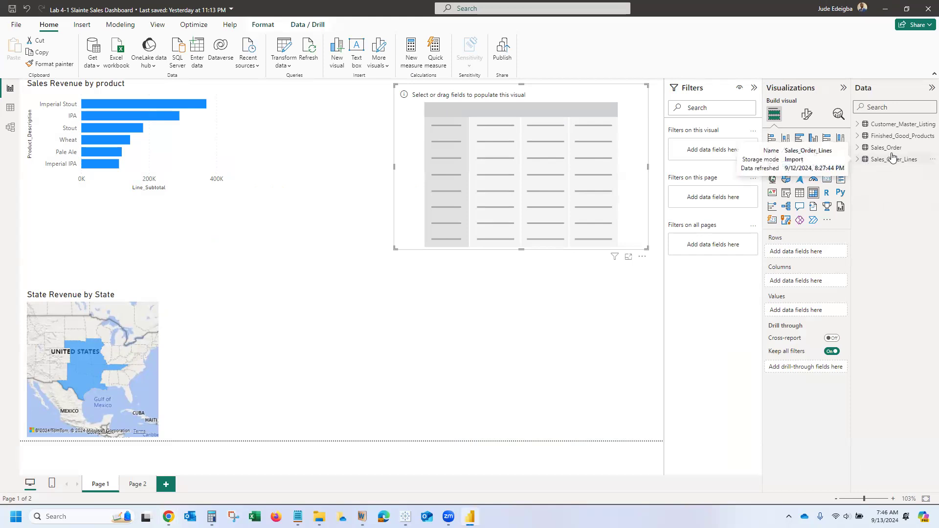
pyautogui.click(860, 136)
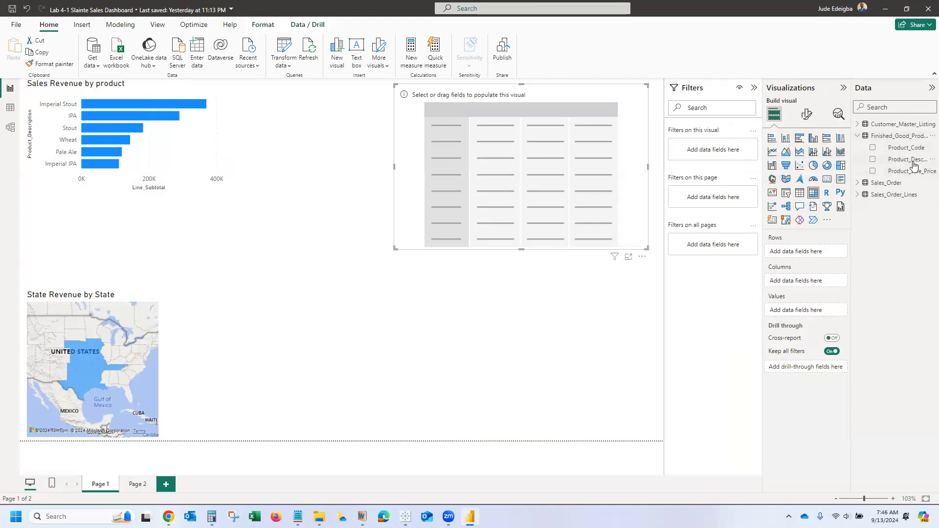
pyautogui.moveTo(911, 162); pyautogui.dragTo(815, 256)
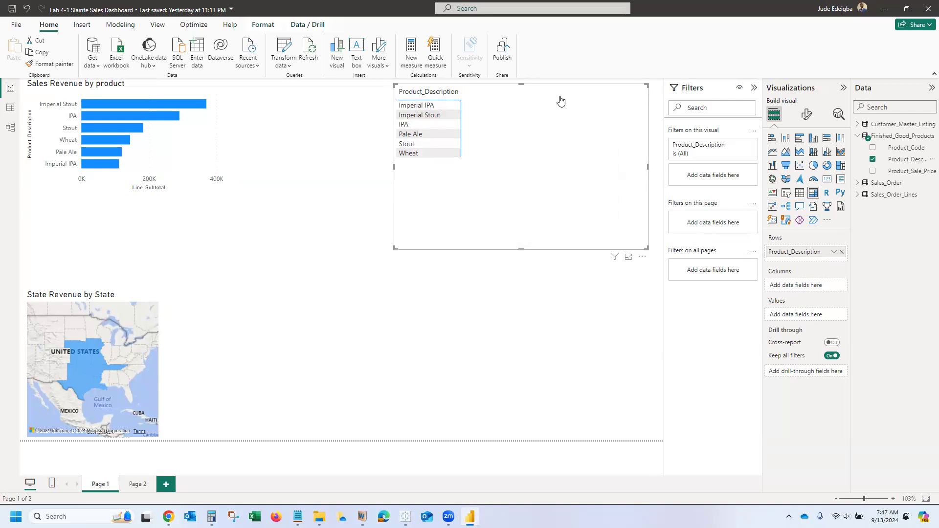
# - Add Sales_Order_Date from the Sales_Order table to the matrix's Columns, and remove Day and Quarter from its date hierarchy
pyautogui.click(858, 183)
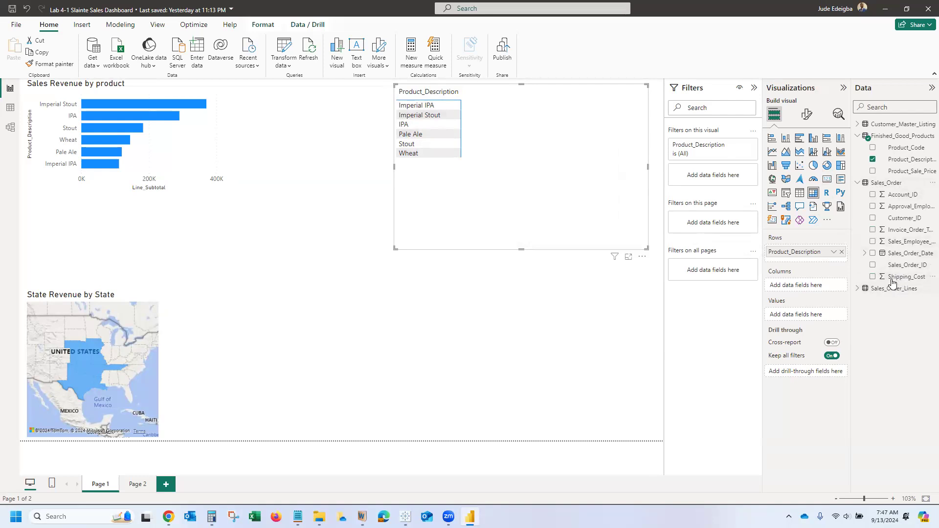
pyautogui.moveTo(898, 255); pyautogui.dragTo(812, 291)
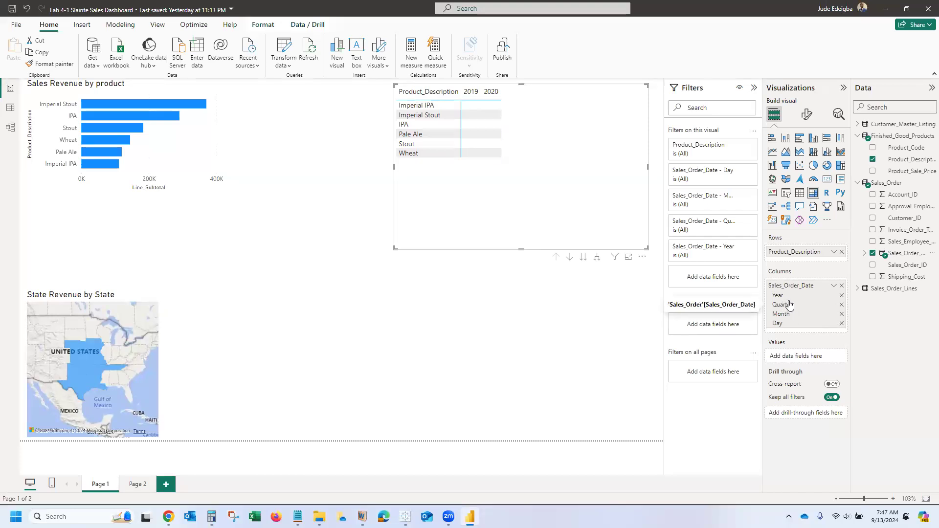
pyautogui.click(842, 324)
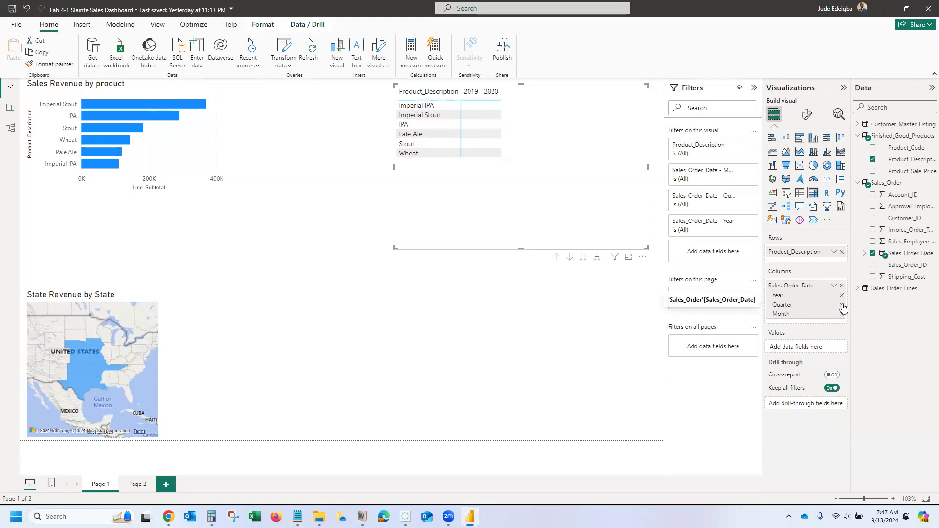
pyautogui.click(841, 305)
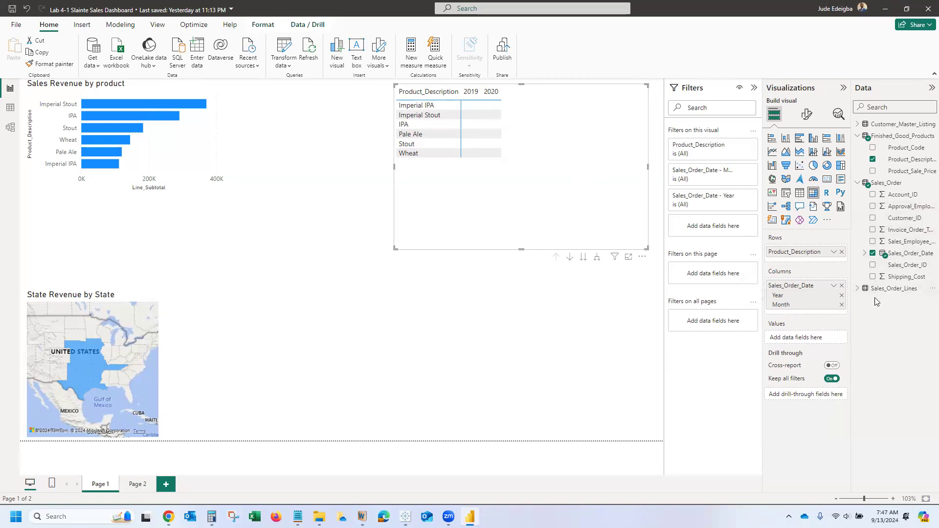
# - Add Sales_Order_Quantity_Sold from Sales_Order_Lines to the matrix's Values and expand the column hierarchy down one level to show months
pyautogui.click(861, 292)
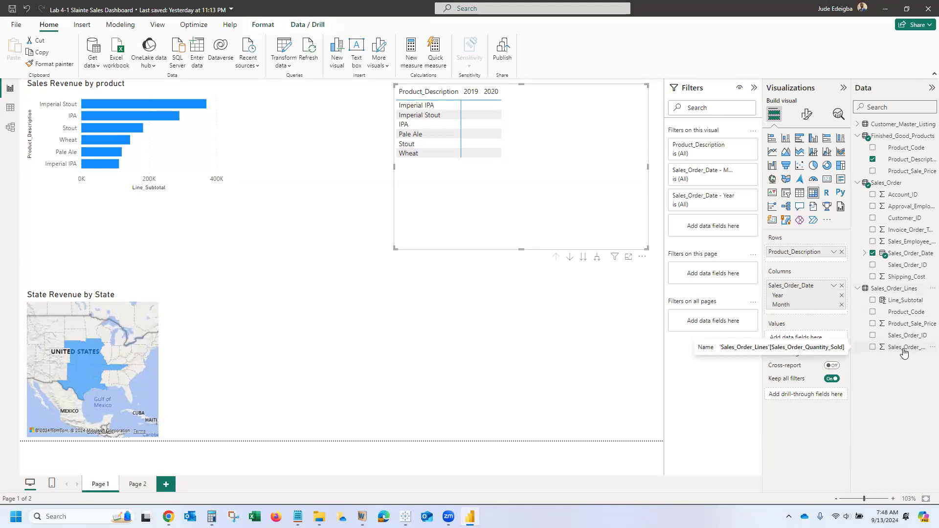
pyautogui.moveTo(904, 353); pyautogui.dragTo(822, 344)
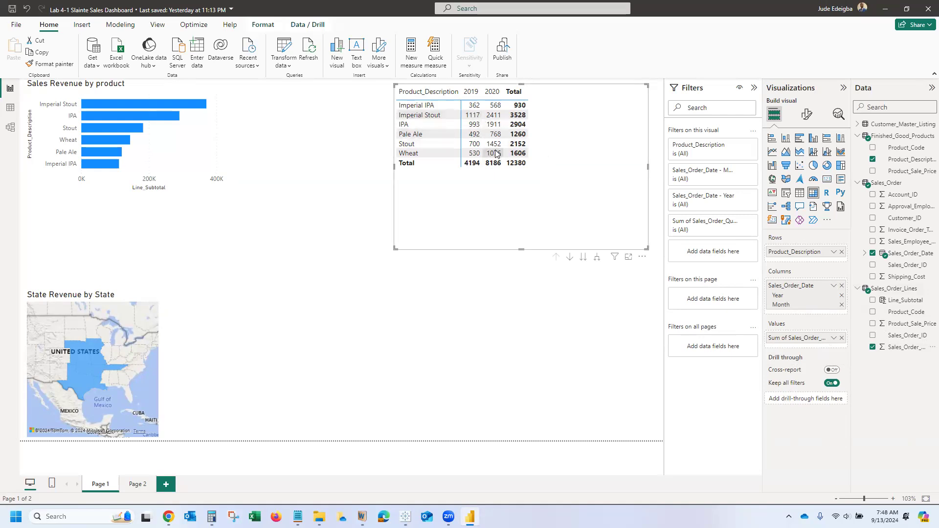
pyautogui.click(597, 260)
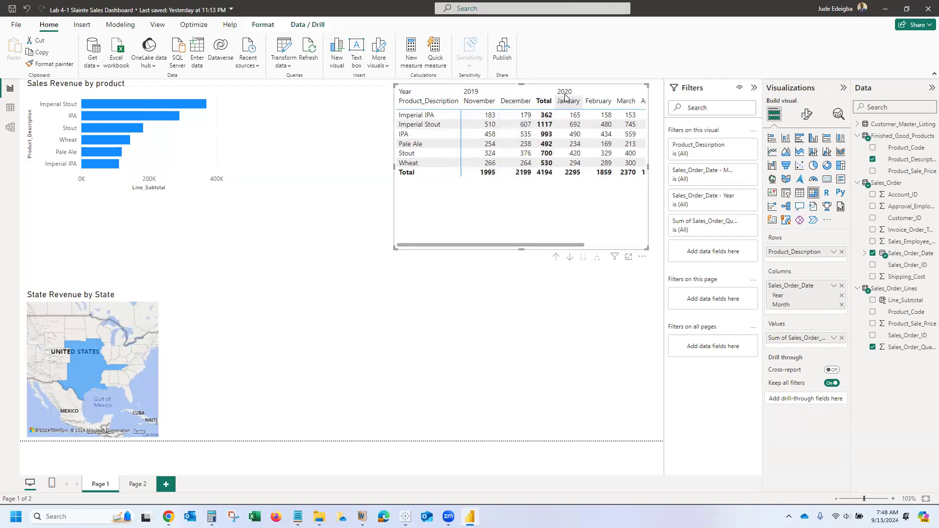
pyautogui.moveTo(508, 245); pyautogui.dragTo(413, 205)
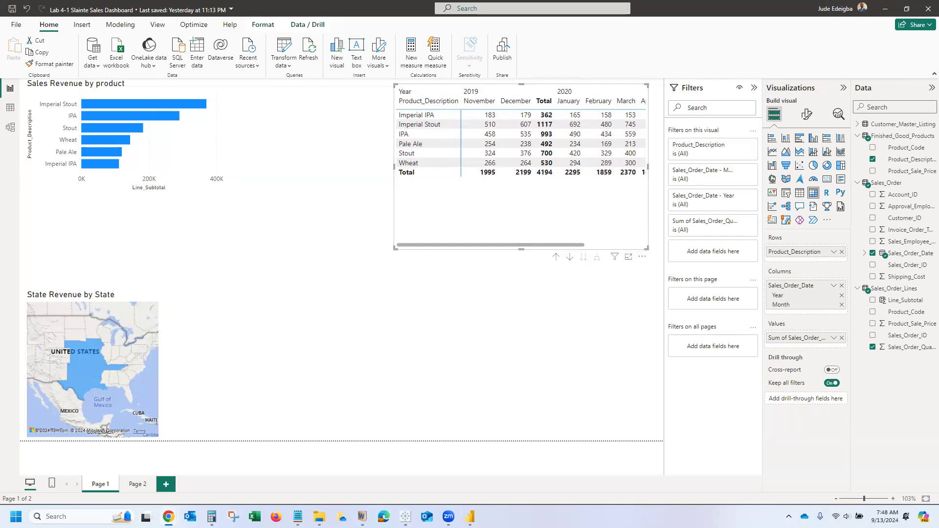
# - Check the example dashboard and matrix instructions in Chrome, and turn on Data bars for Sum of Sales_Order_Quantity_Sold in the Power BI matrix
pyautogui.hotkey('alt', 'Tab')
pyautogui.moveTo(757, 254); pyautogui.dragTo(756, 137)
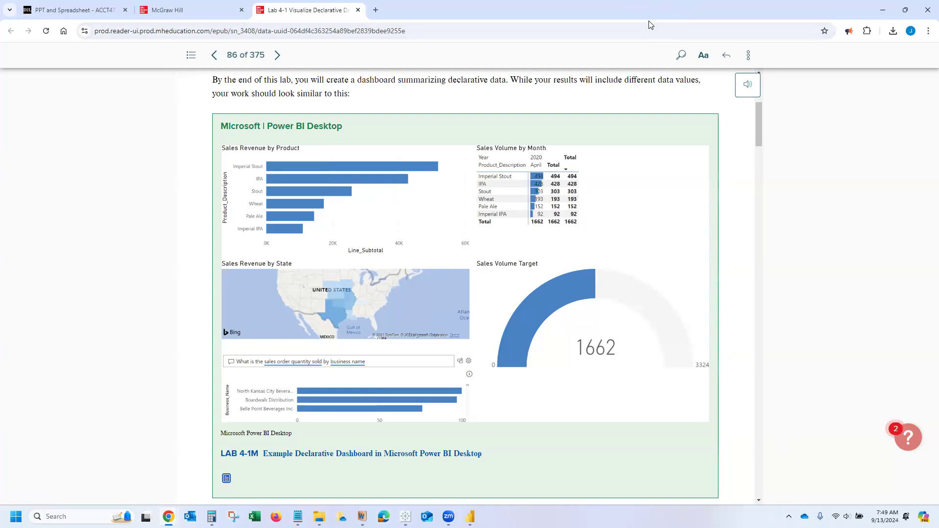
pyautogui.moveTo(757, 131); pyautogui.dragTo(746, 385)
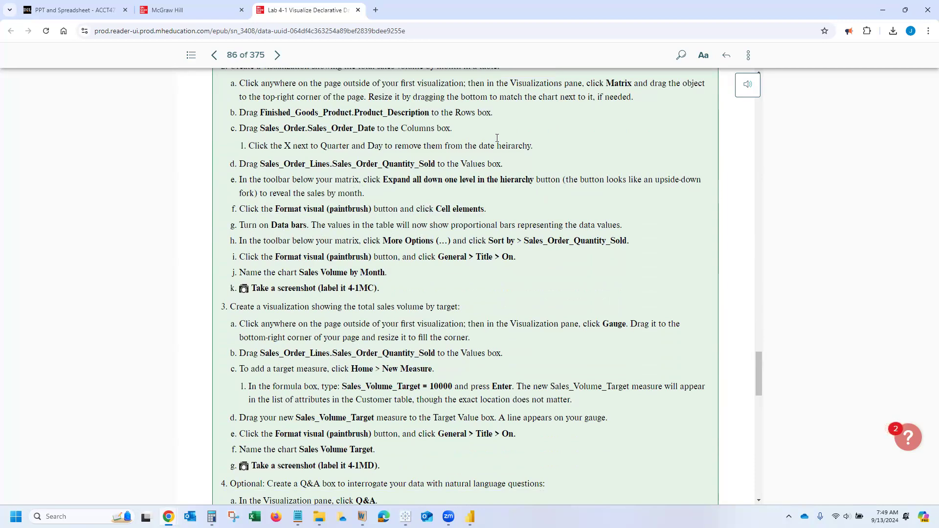
pyautogui.hotkey('alt', 'Tab')
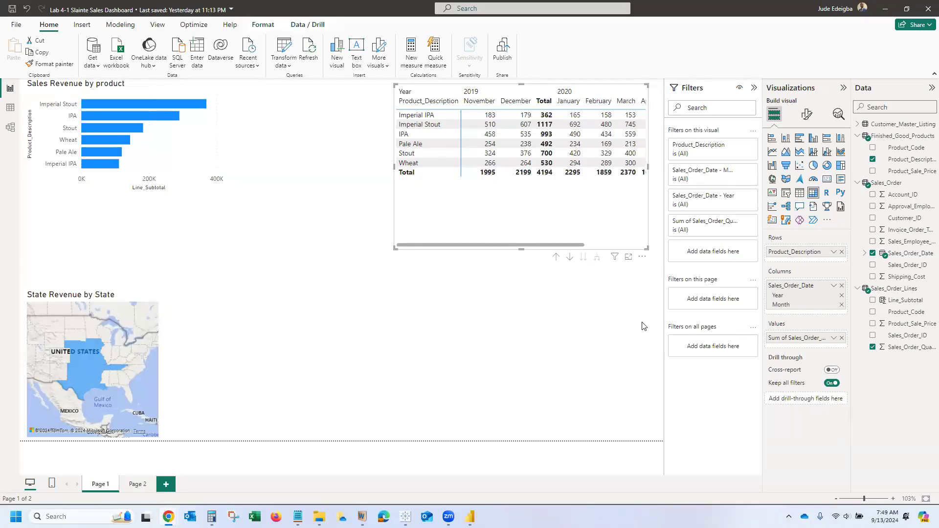
pyautogui.click(807, 116)
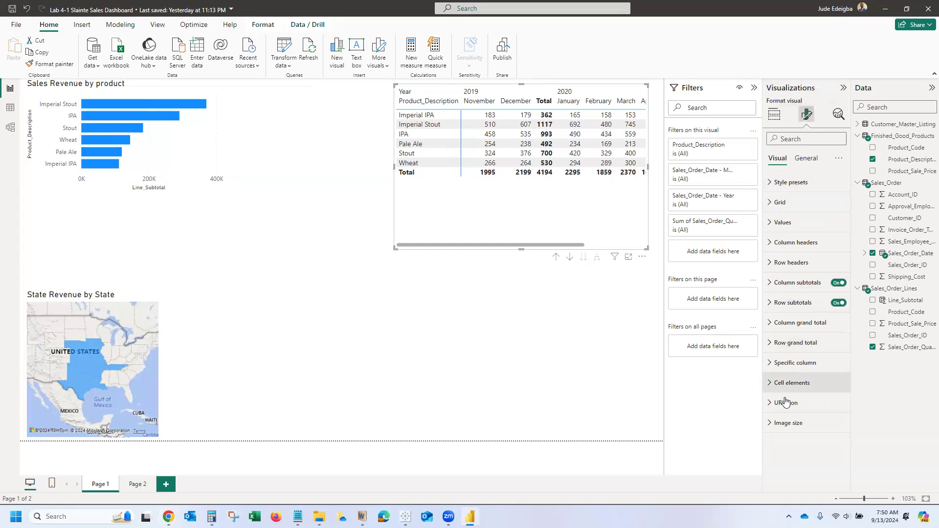
pyautogui.click(773, 384)
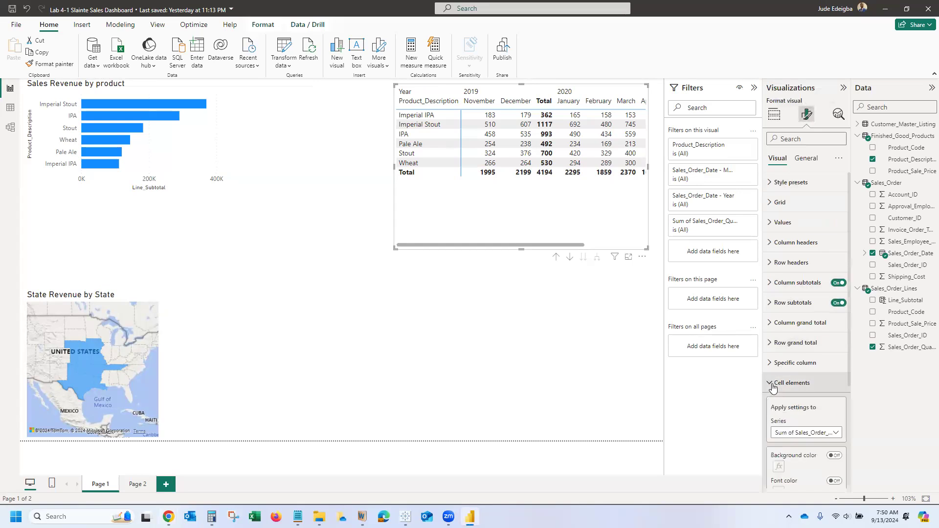
pyautogui.scroll(-2, 827, 387)
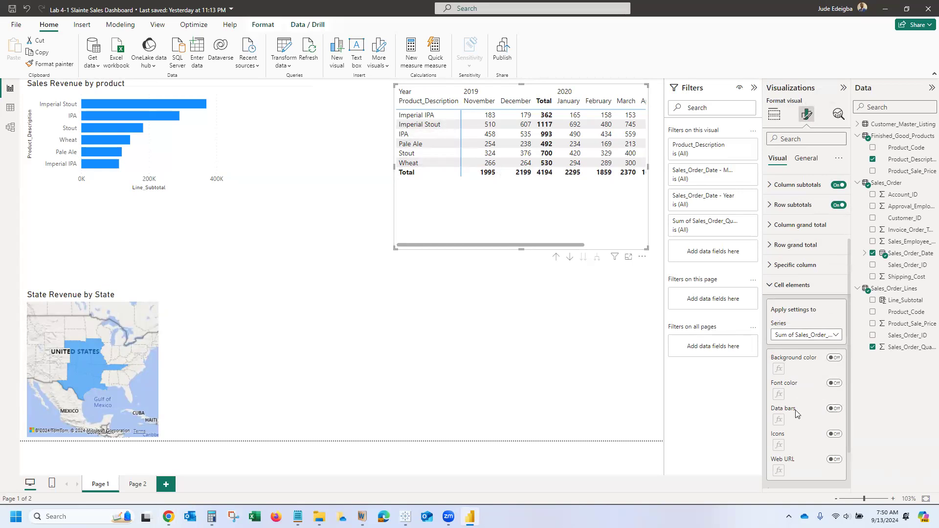
pyautogui.click(833, 410)
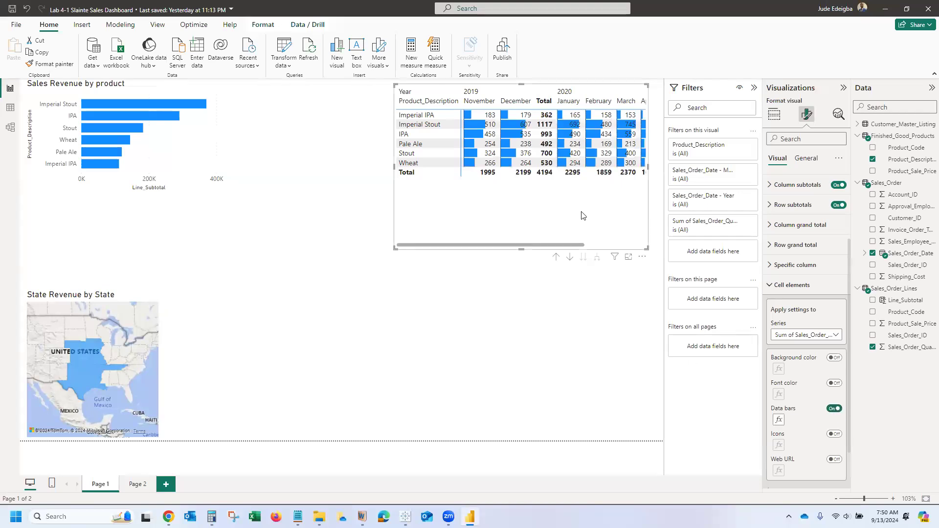
# - Enlarge the matrix from its lower-left corner so that all month and total columns fit without scrolling
pyautogui.moveTo(568, 245); pyautogui.dragTo(547, 230)
pyautogui.moveTo(545, 248)
pyautogui.mouseDown()
pyautogui.moveTo(617, 242)
pyautogui.moveTo(543, 235)
pyautogui.mouseUp()
pyautogui.moveTo(394, 246); pyautogui.dragTo(287, 346)
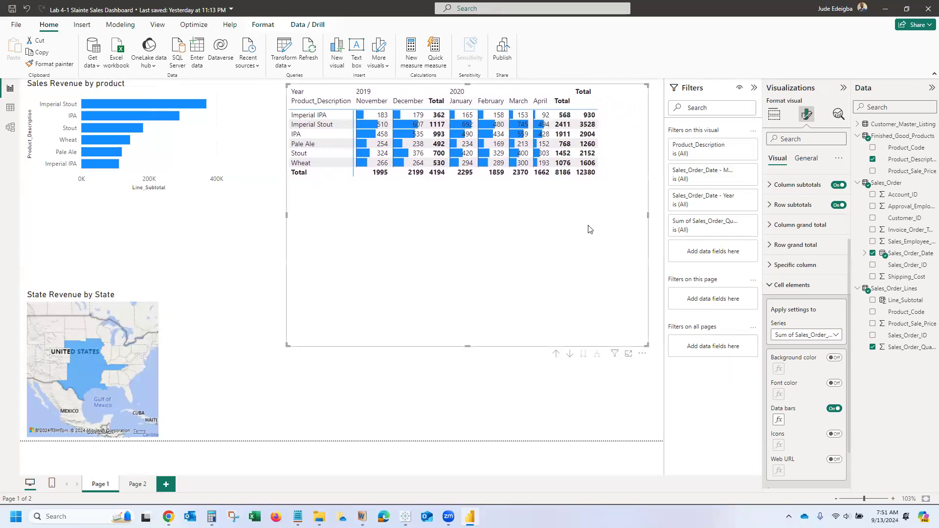
# - Sort the matrix by Sum of Sales_Order_Quantity_Sold
pyautogui.click(641, 357)
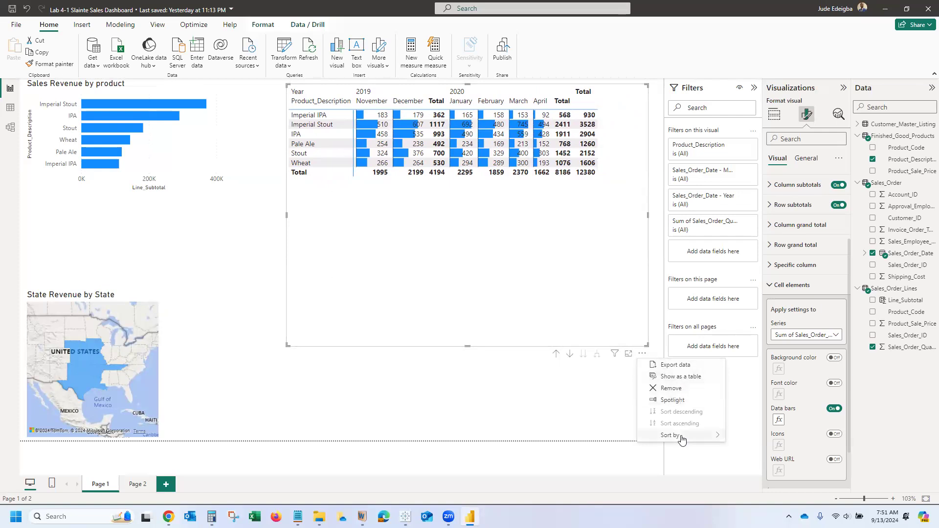
pyautogui.moveTo(694, 436)
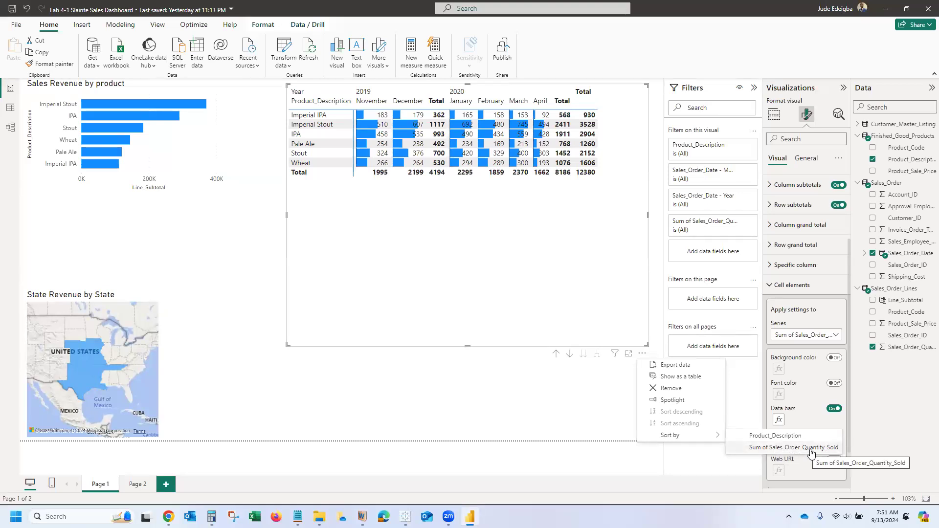
pyautogui.click(794, 448)
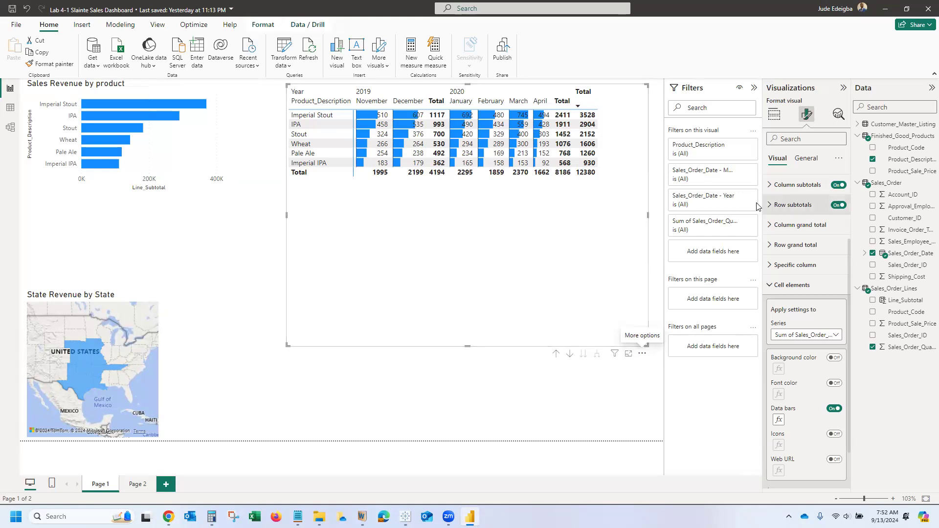
# - Turn on the matrix's title and set its text to "Sales by Month"
pyautogui.click(811, 160)
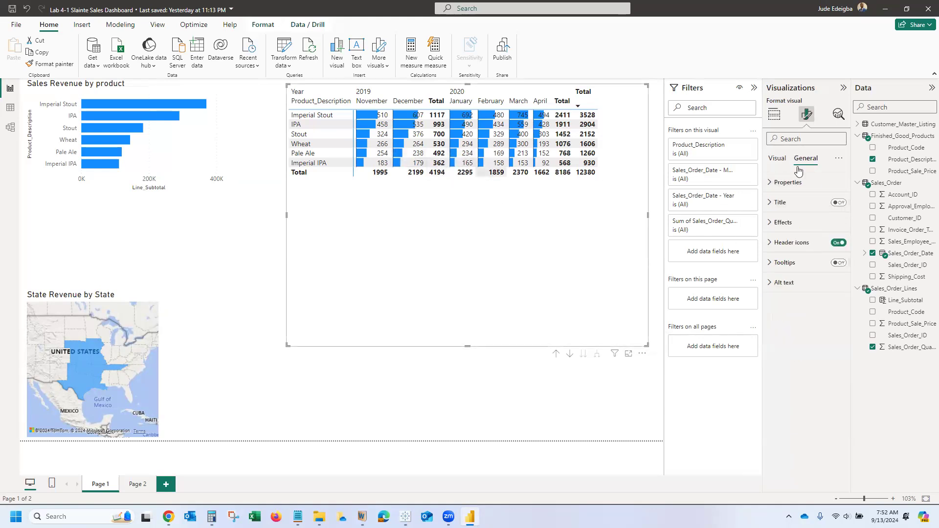
pyautogui.click(772, 204)
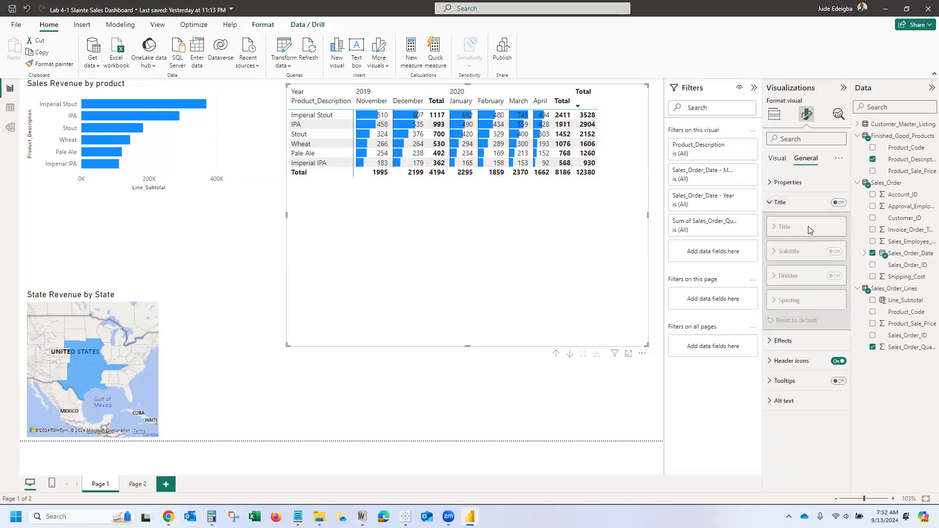
pyautogui.click(839, 203)
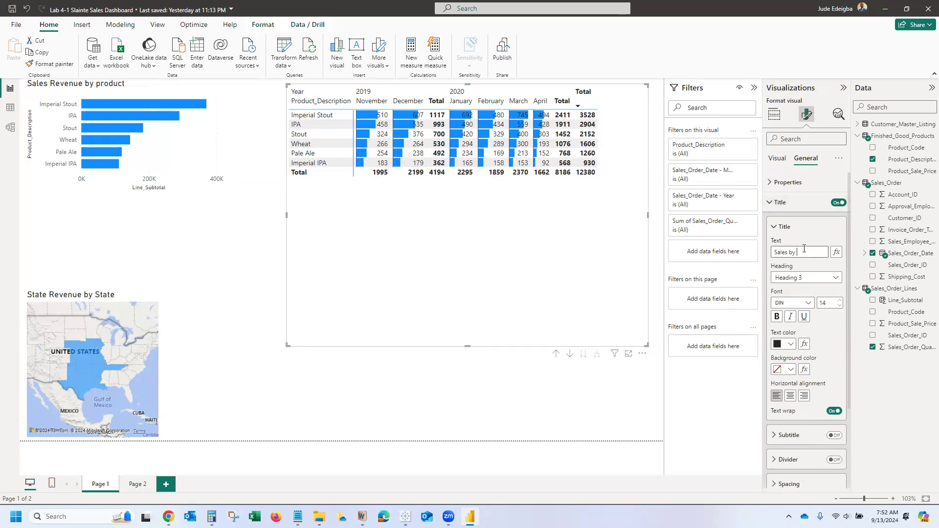
pyautogui.write('m')
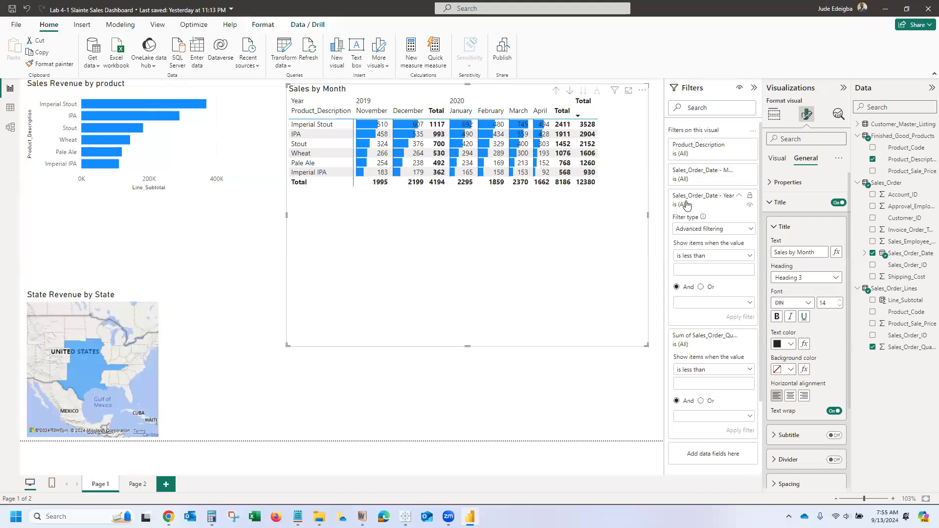
# - Try basic filtering of the matrix's Sales_Order_Date Year on 2019 and on 2020, and clear the year selection again
pyautogui.click(745, 230)
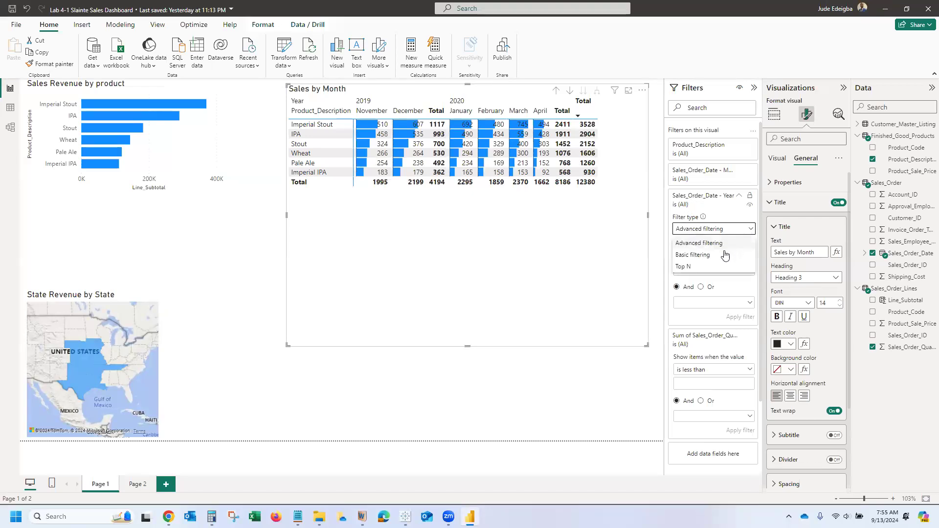
pyautogui.click(692, 257)
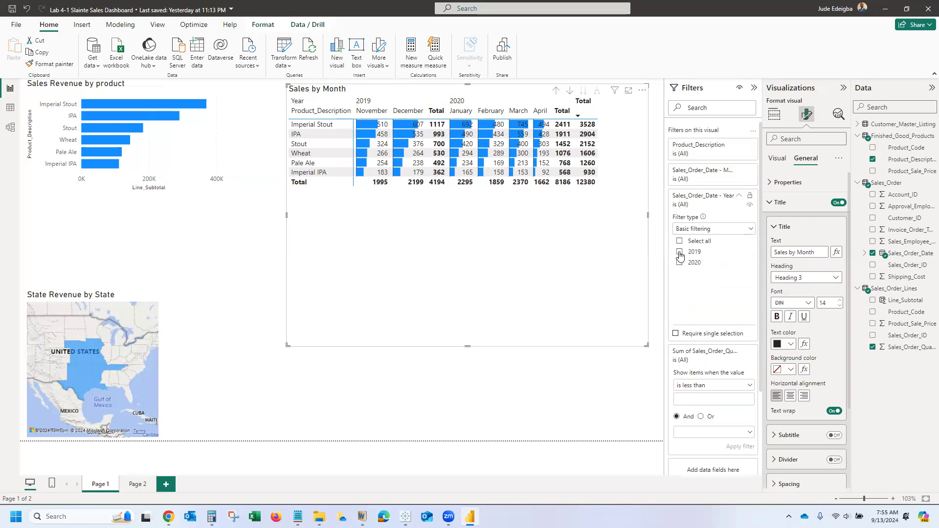
pyautogui.click(680, 252)
pyautogui.click(680, 253)
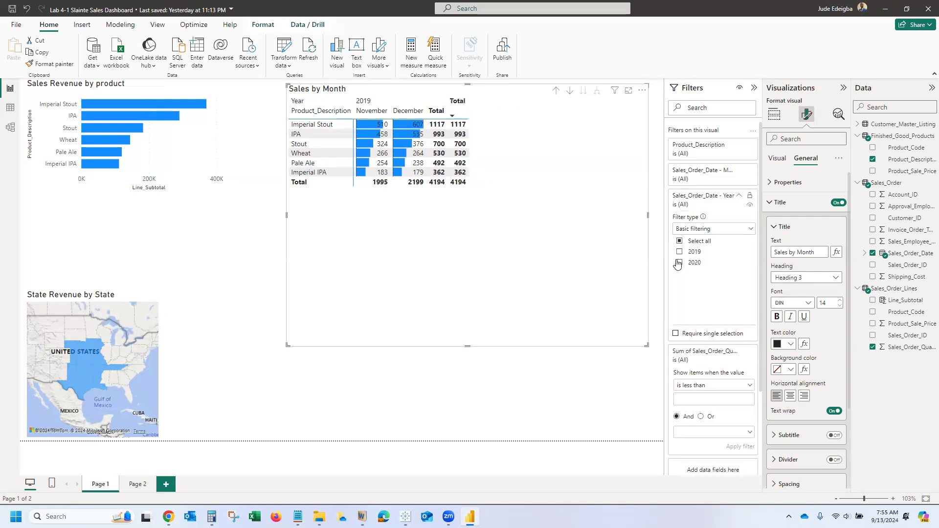
pyautogui.click(680, 263)
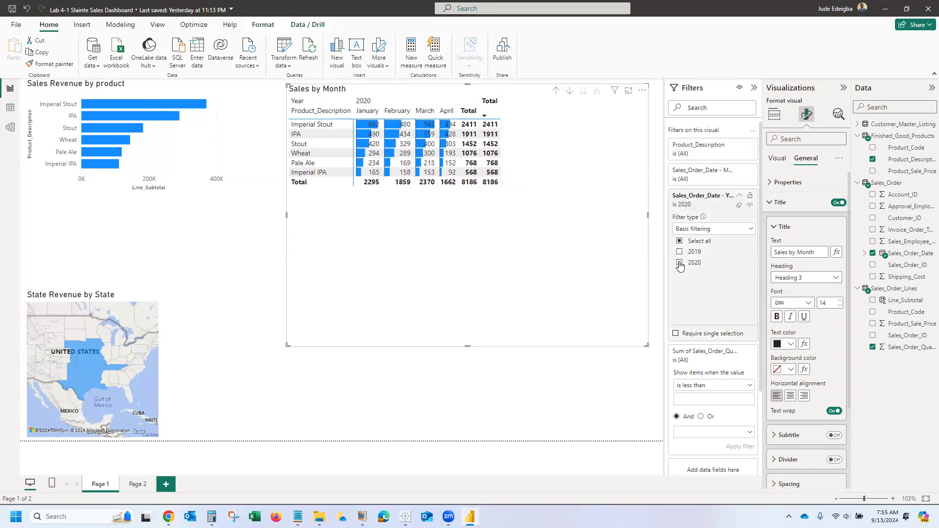
pyautogui.click(680, 264)
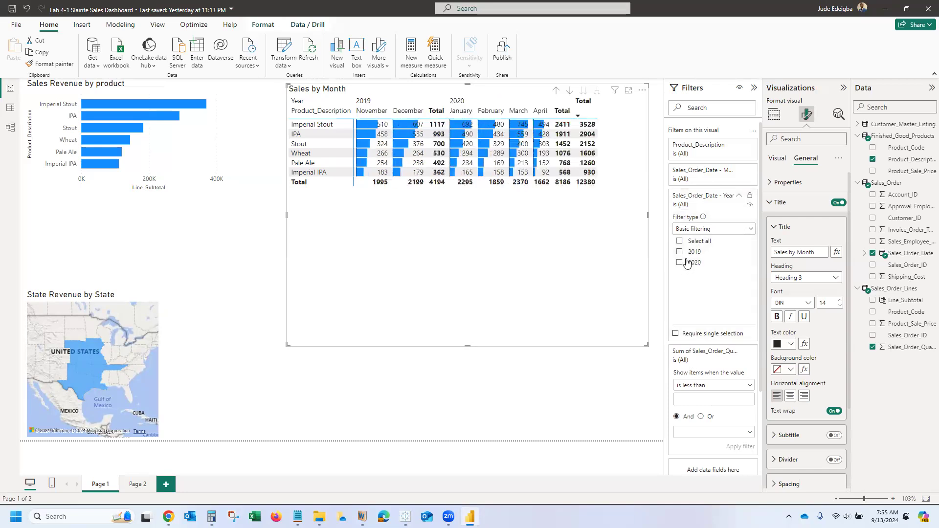
pyautogui.click(739, 197)
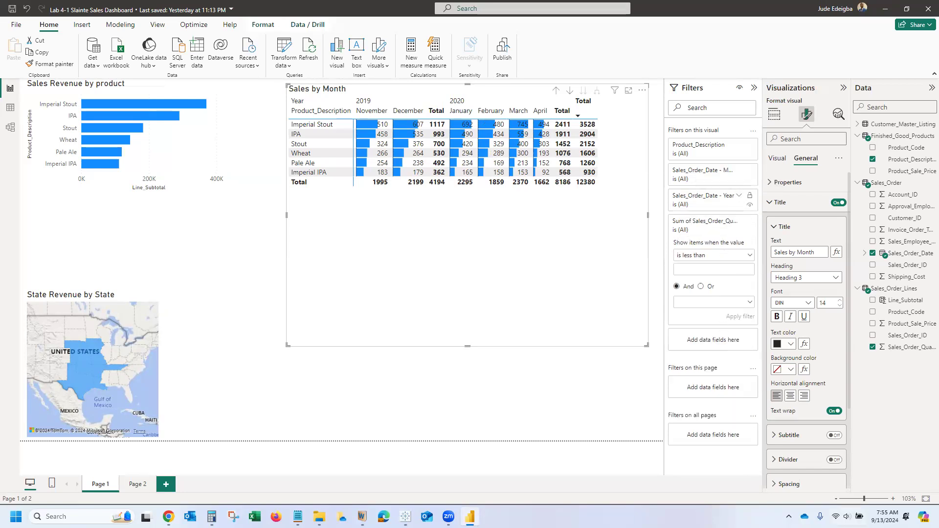
# - Filter the matrix's Sales_Order_Date Month to April and shrink the visual to fit its remaining columns
pyautogui.click(739, 172)
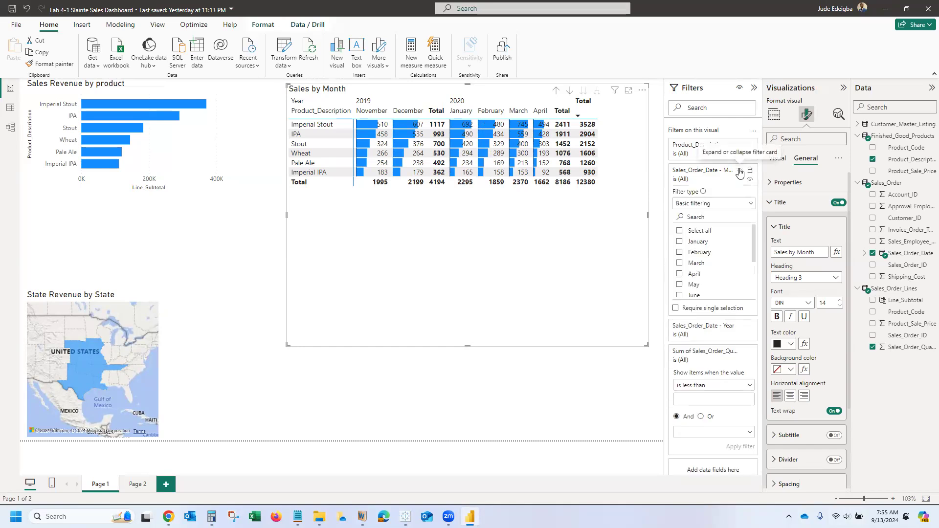
pyautogui.click(680, 275)
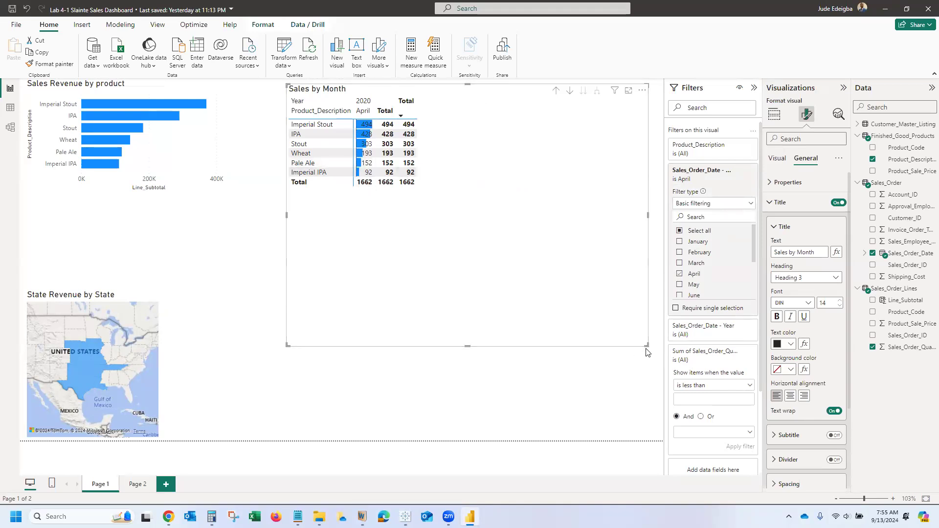
pyautogui.moveTo(646, 346); pyautogui.dragTo(626, 267)
pyautogui.moveTo(601, 208); pyautogui.dragTo(434, 204)
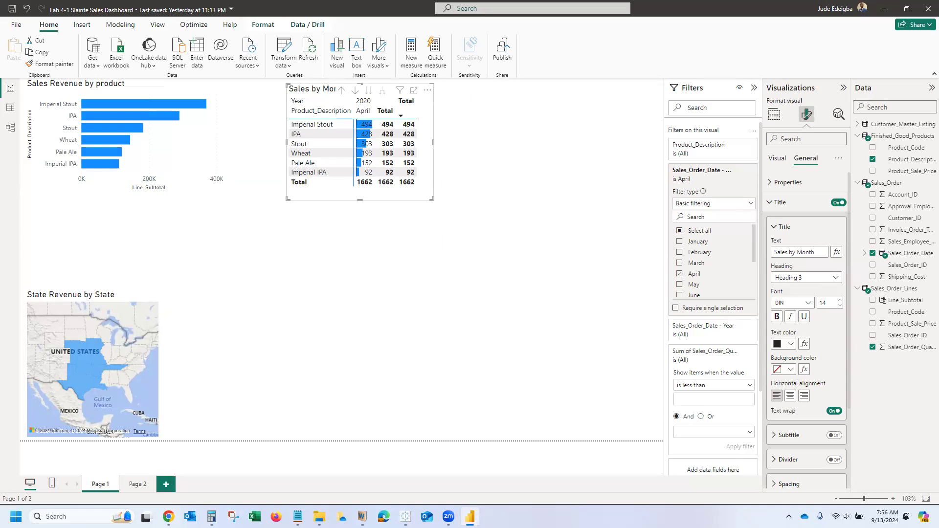
# - Check the example dashboard in Chrome, and insert an enlarged Gauge visual in Power BI below the Sales by Month matrix
pyautogui.hotkey('alt', 'Tab')
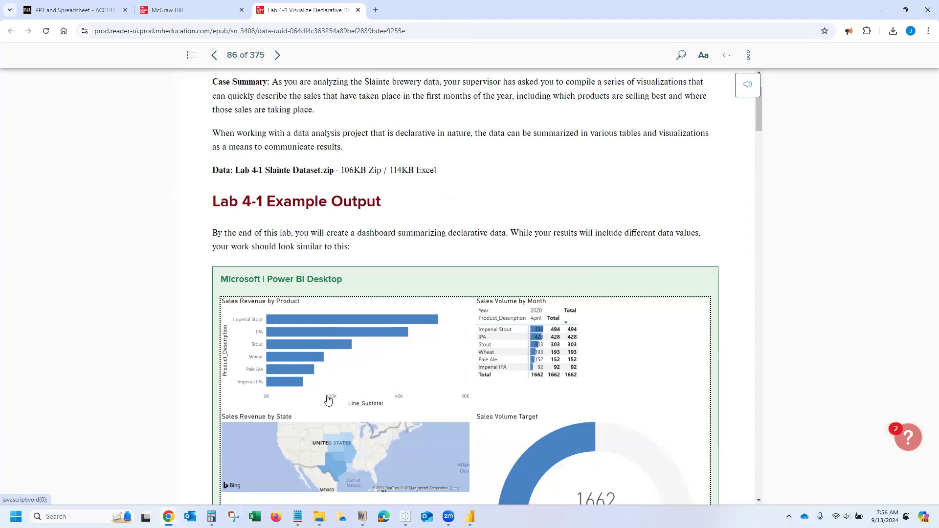
pyautogui.scroll(-1, 353, 394)
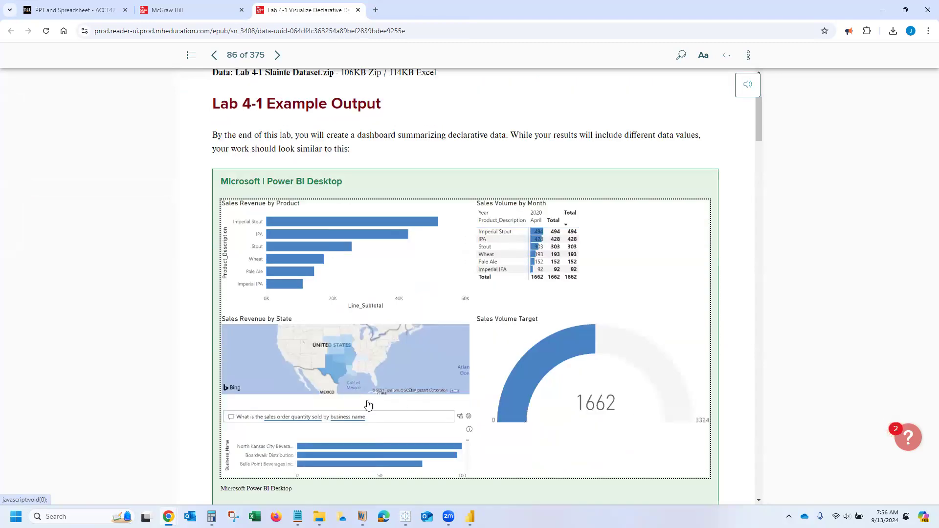
pyautogui.scroll(-4, 377, 401)
pyautogui.scroll(4, 411, 406)
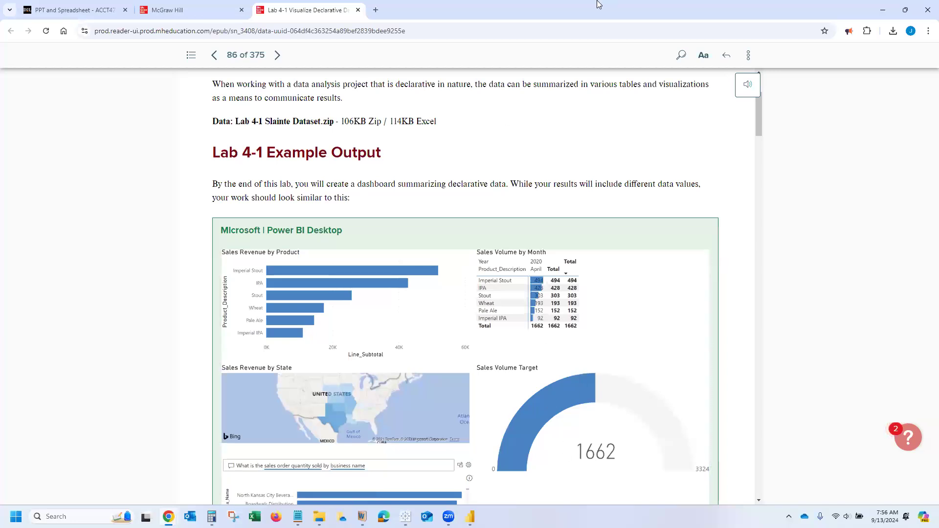
pyautogui.hotkey('alt', 'Tab')
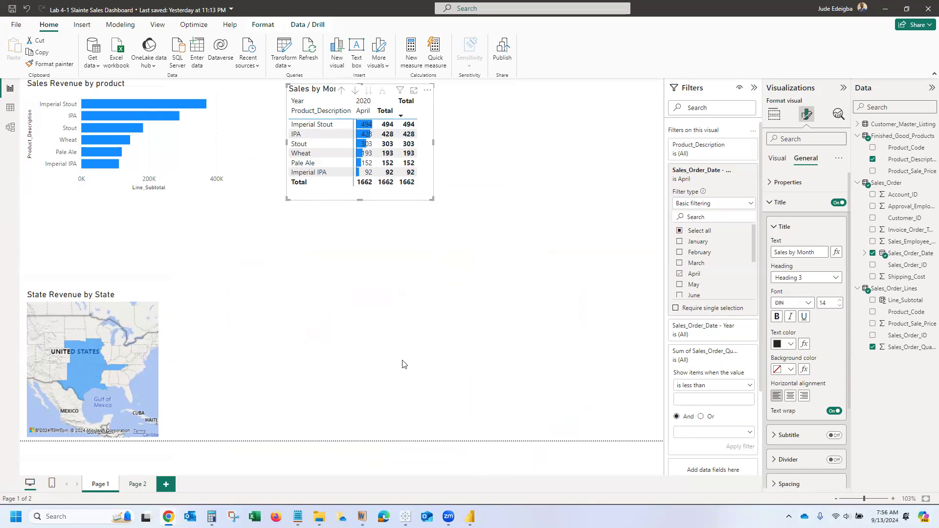
pyautogui.click(371, 305)
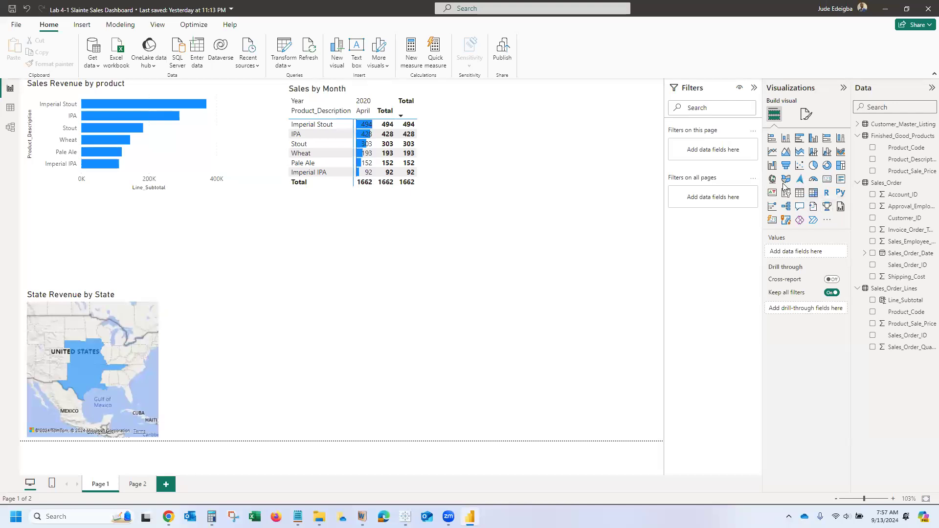
pyautogui.click(815, 183)
pyautogui.moveTo(154, 208); pyautogui.dragTo(463, 260)
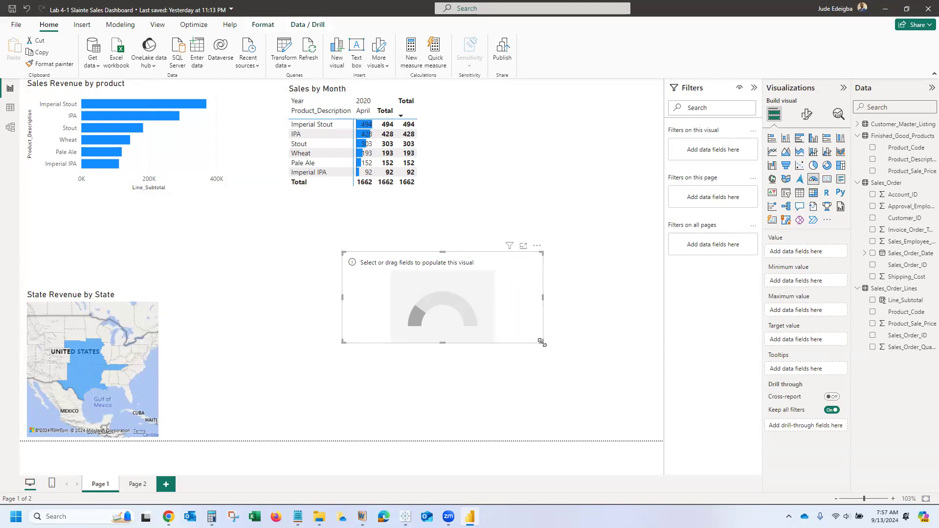
pyautogui.moveTo(541, 342); pyautogui.dragTo(548, 420)
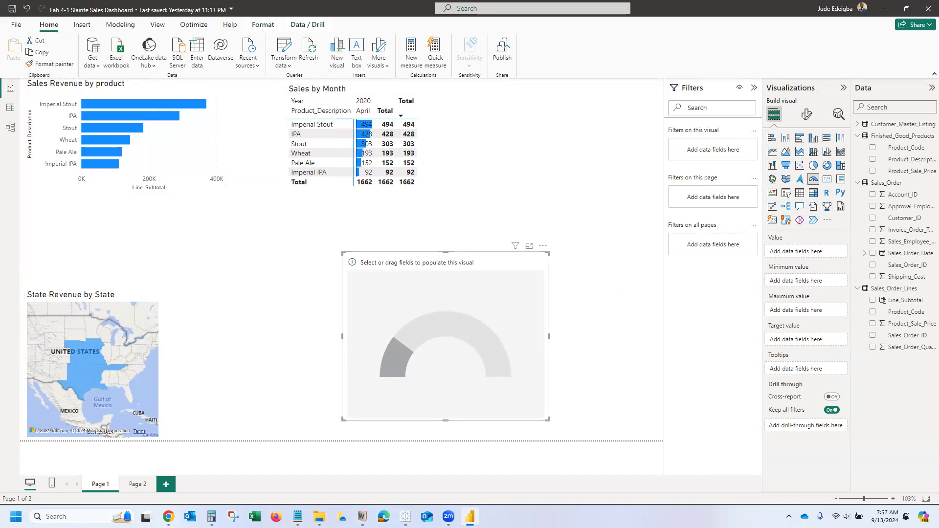
# - Switch to the lab instructions in Chrome and find the Part 2 steps for the sales volume target gauge
pyautogui.hotkey('alt', 'Tab')
pyautogui.scroll(-15, 241, 409)
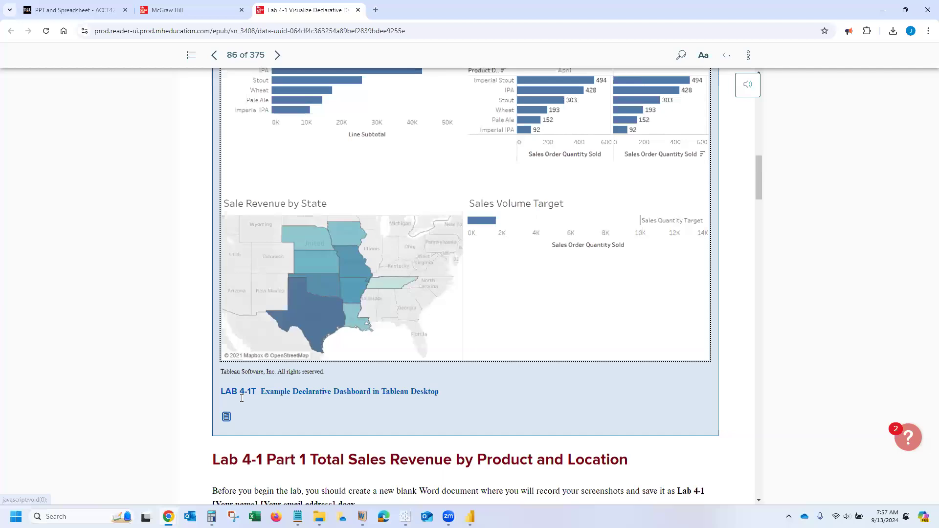
pyautogui.scroll(-1, 242, 400)
pyautogui.scroll(-2, 235, 342)
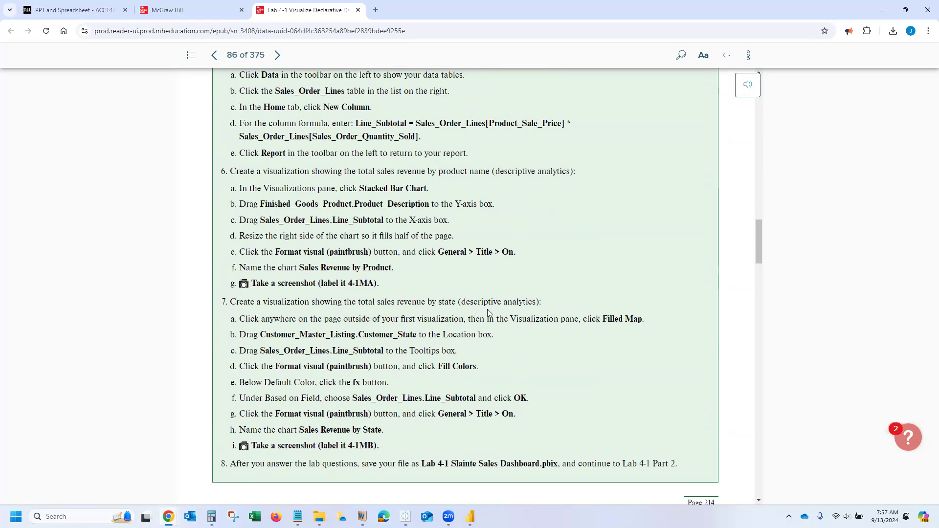
pyautogui.scroll(-10, 485, 318)
pyautogui.scroll(-10, 497, 330)
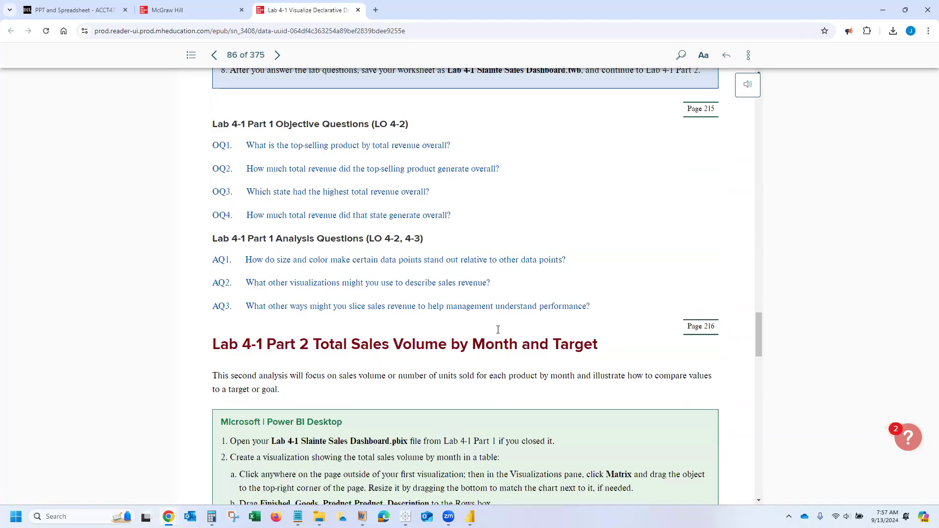
pyautogui.scroll(-6, 497, 329)
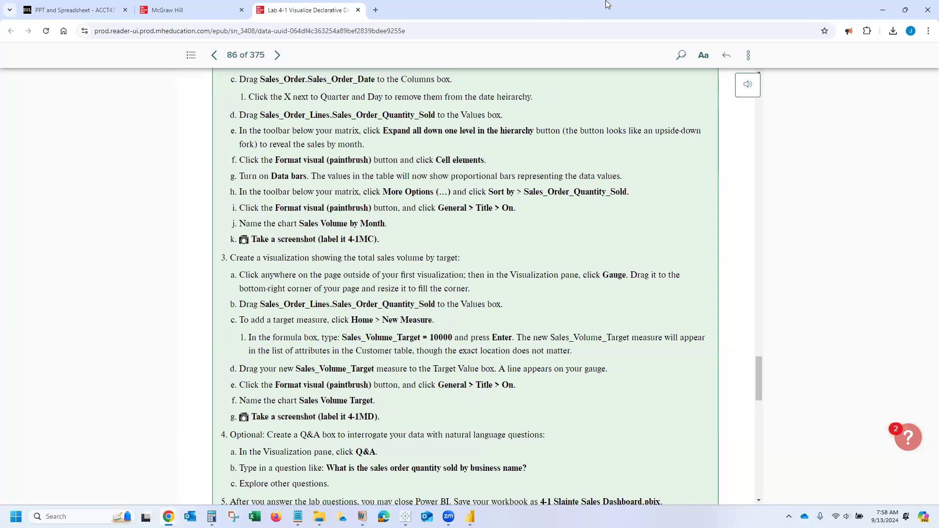
# - Switch back to Power BI and assign Sales_Order_Quantity_Sold from Sales_Order_Lines to the gauge's Value
pyautogui.click(883, 10)
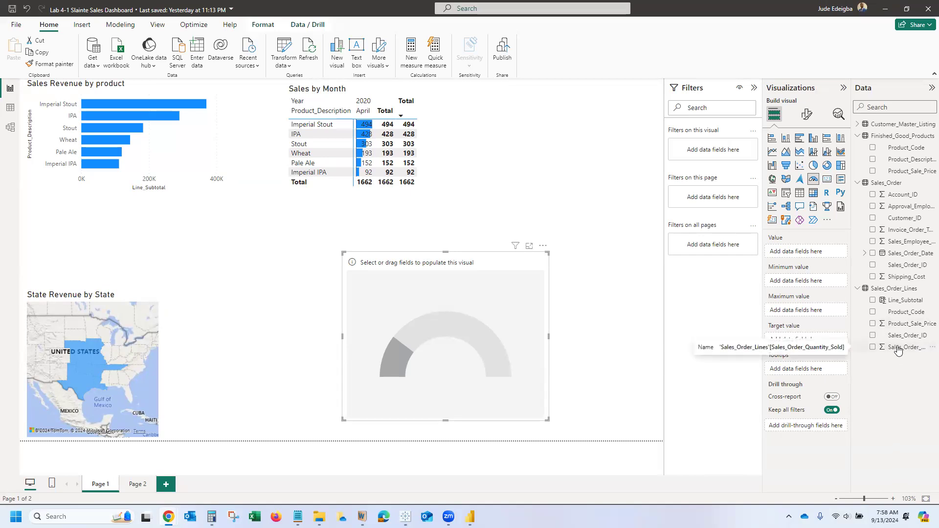
pyautogui.moveTo(899, 350); pyautogui.dragTo(817, 284)
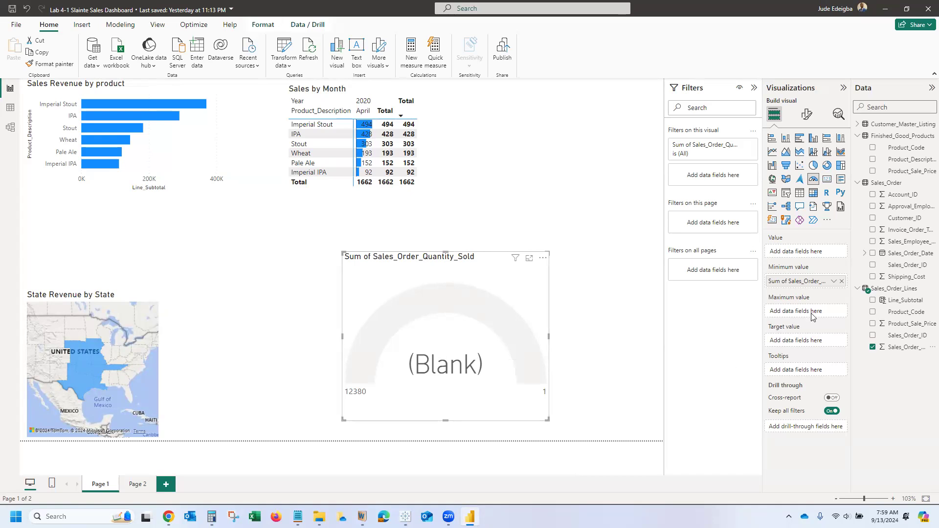
pyautogui.moveTo(789, 288); pyautogui.dragTo(798, 254)
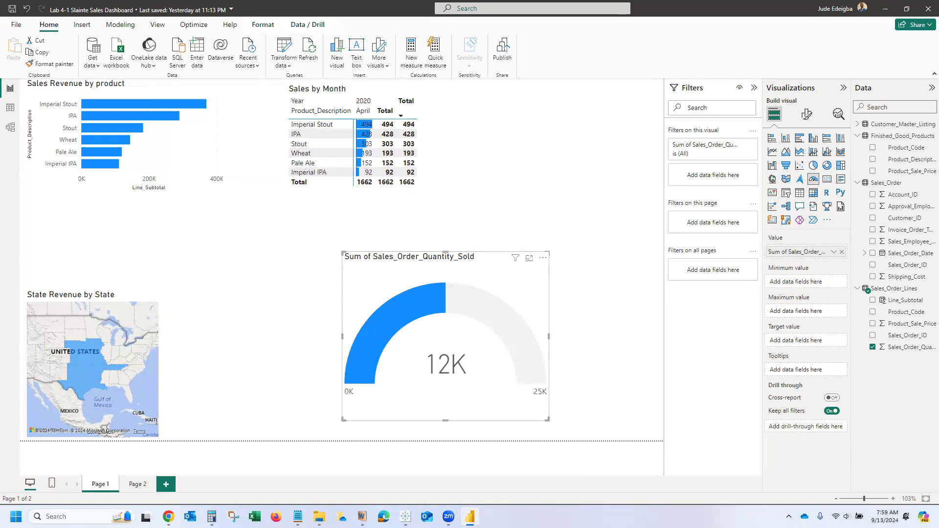
# - Create a new measure and replace its default name in the formula with "Sales volume target"
pyautogui.hotkey('alt', 'Tab')
pyautogui.click(412, 66)
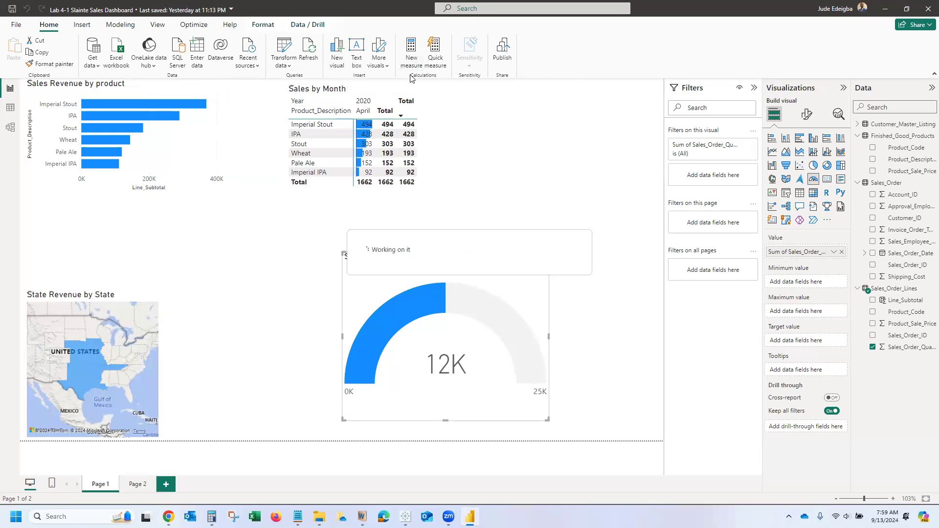
pyautogui.click(86, 85)
pyautogui.click(95, 86)
pyautogui.moveTo(92, 86); pyautogui.dragTo(70, 87)
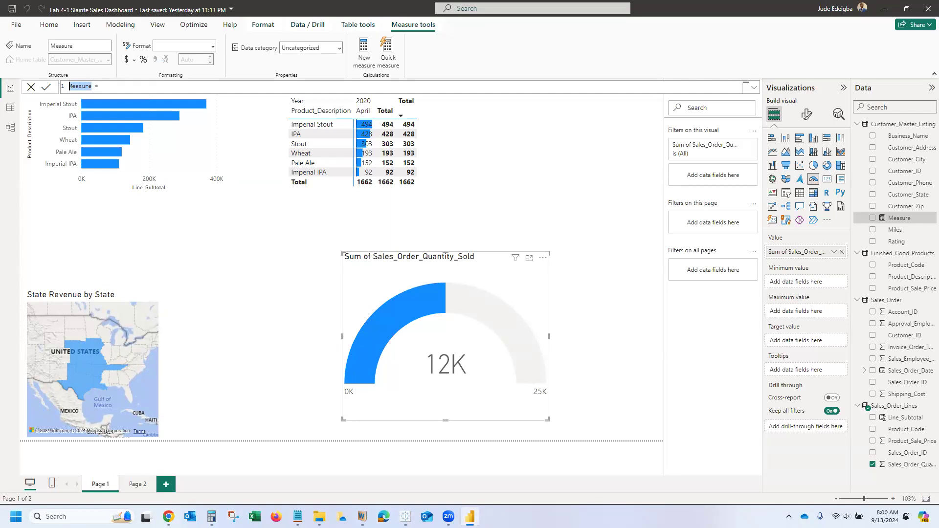
pyautogui.write('S')
pyautogui.press('BackSpace')
pyautogui.write('ales volume targetb')
pyautogui.press('BackSpace')
# - Replace the spaces in the measure's name with underscores so that it reads Sales_volume_target
pyautogui.doubleClick(90, 86)
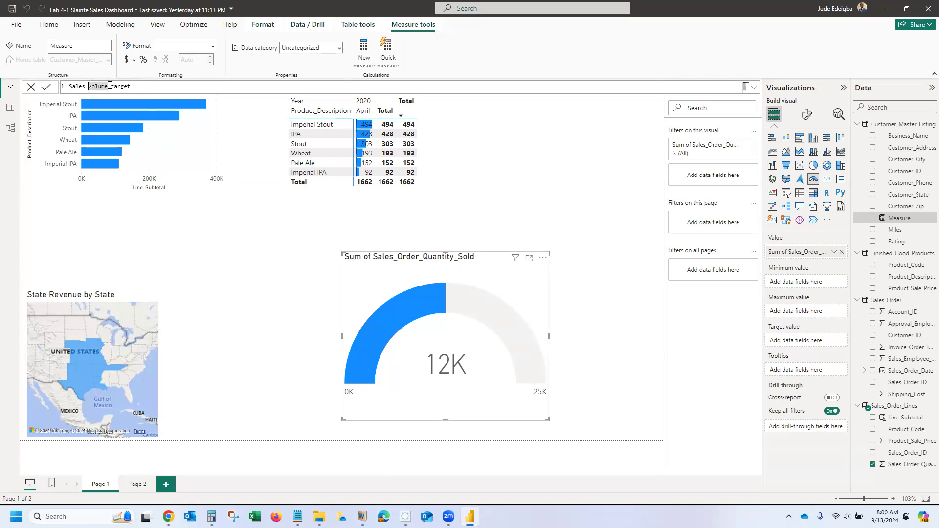
pyautogui.press('Left')
pyautogui.click(110, 85)
pyautogui.hotkey('ctrl', 'Left')
pyautogui.press('BackSpace')
pyautogui.write('_')
pyautogui.press('Right')
pyautogui.press('Right')
pyautogui.press('Right')
pyautogui.press('Right')
pyautogui.press('Right')
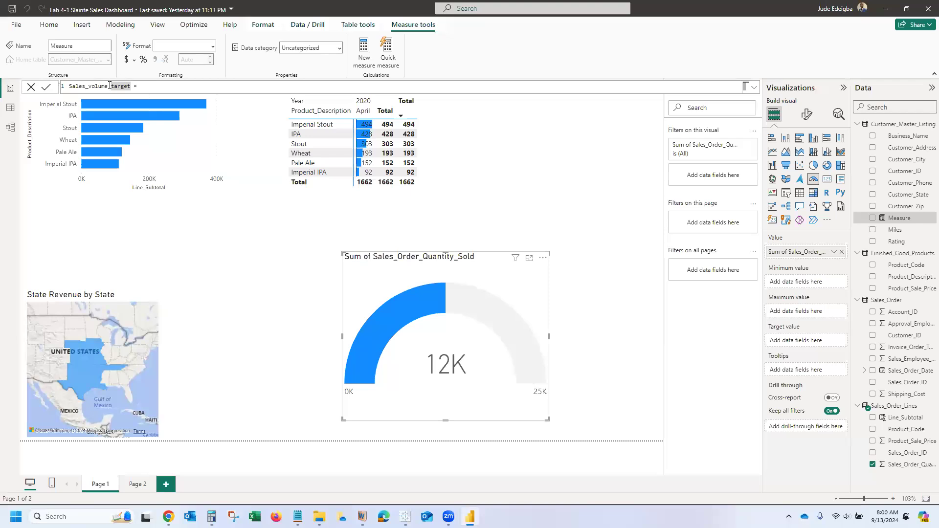
pyautogui.press('BackSpace')
pyautogui.write('_')
# - Set the Sales_volume_target measure to 10000 and commit the formula
pyautogui.write('10000')
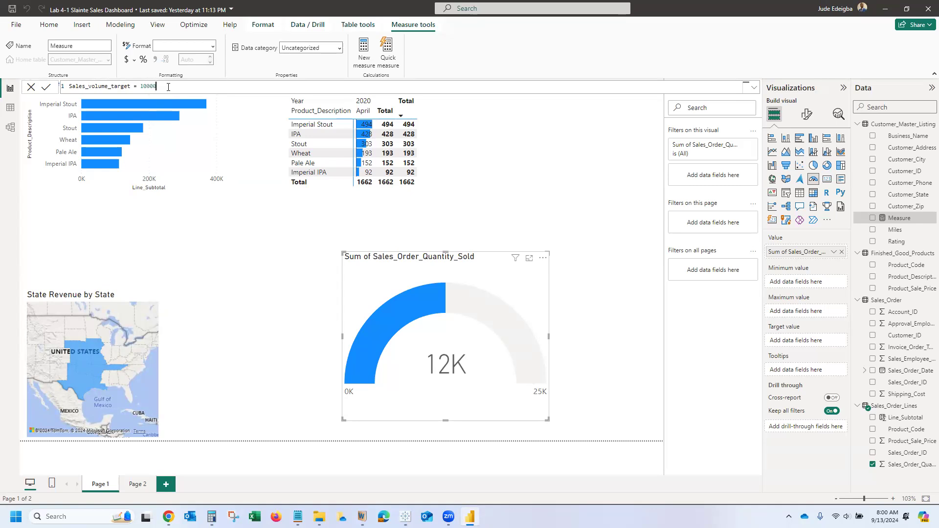
pyautogui.moveTo(147, 86); pyautogui.dragTo(142, 86)
pyautogui.doubleClick(158, 91)
pyautogui.press('Return')
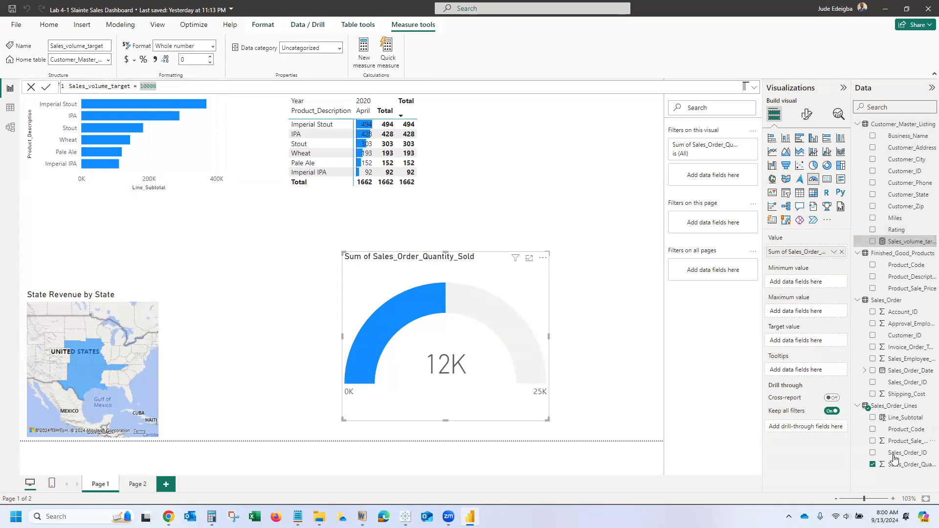
# - Collapse the tables other than Customer_Master_Listing and assign its Sales_volume_target measure as the gauge's target value
pyautogui.click(860, 301)
pyautogui.click(857, 253)
pyautogui.click(857, 278)
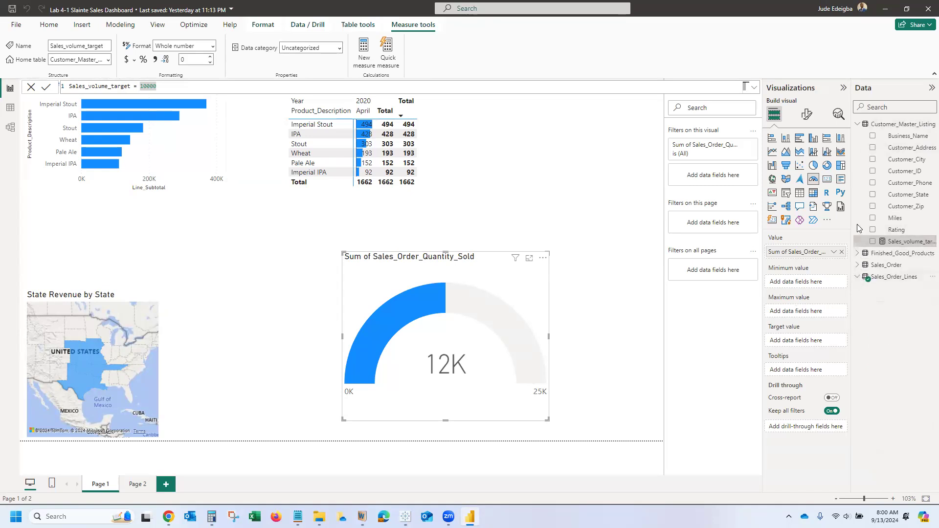
pyautogui.click(857, 124)
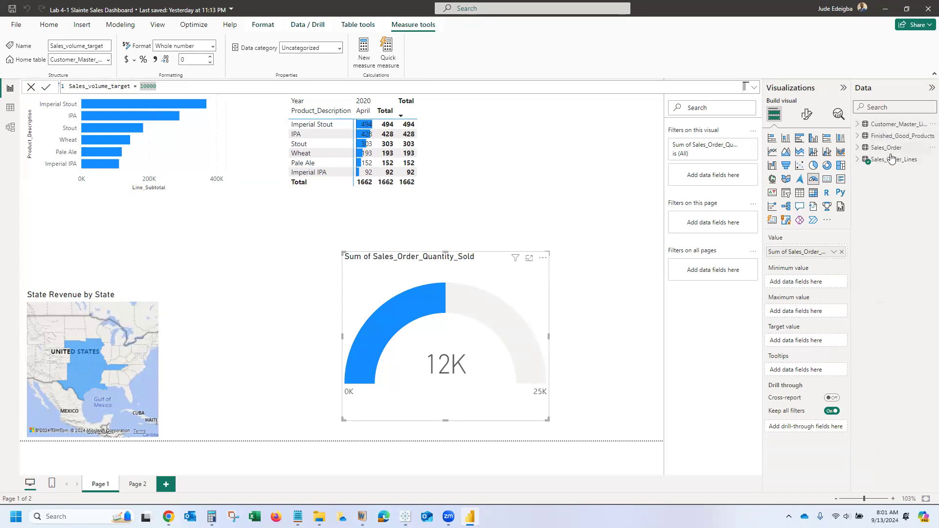
pyautogui.click(857, 125)
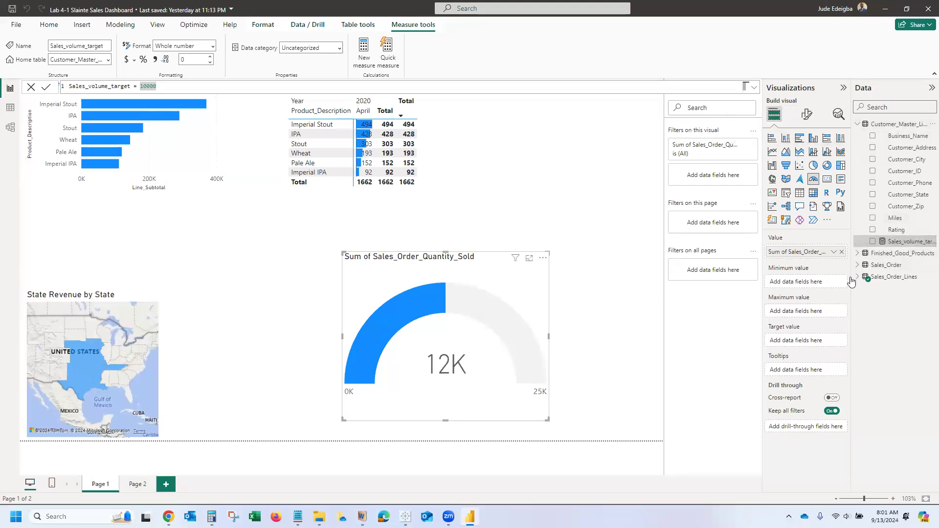
pyautogui.click(616, 355)
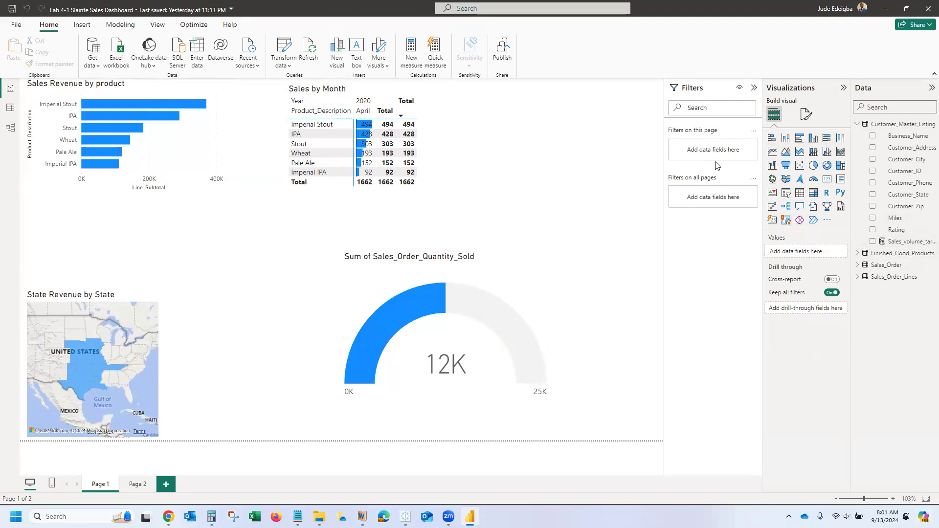
pyautogui.click(463, 366)
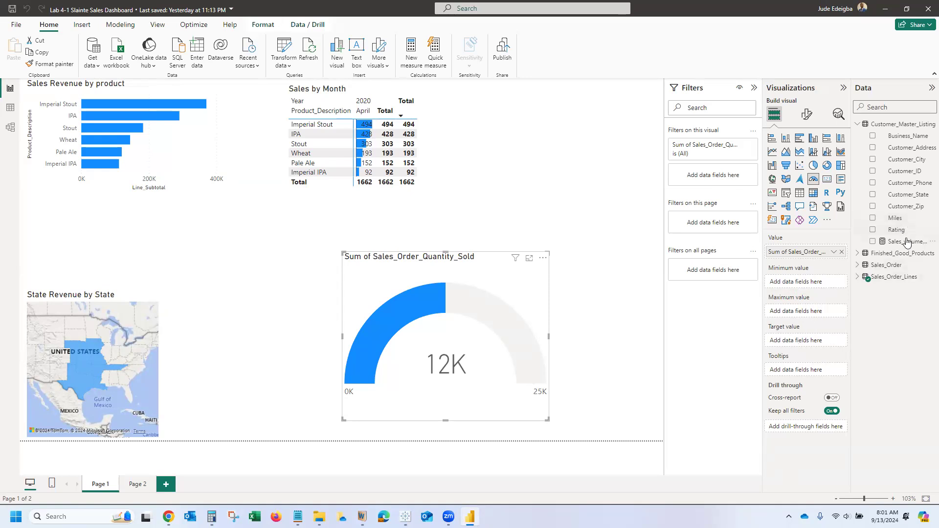
pyautogui.moveTo(908, 243); pyautogui.dragTo(826, 347)
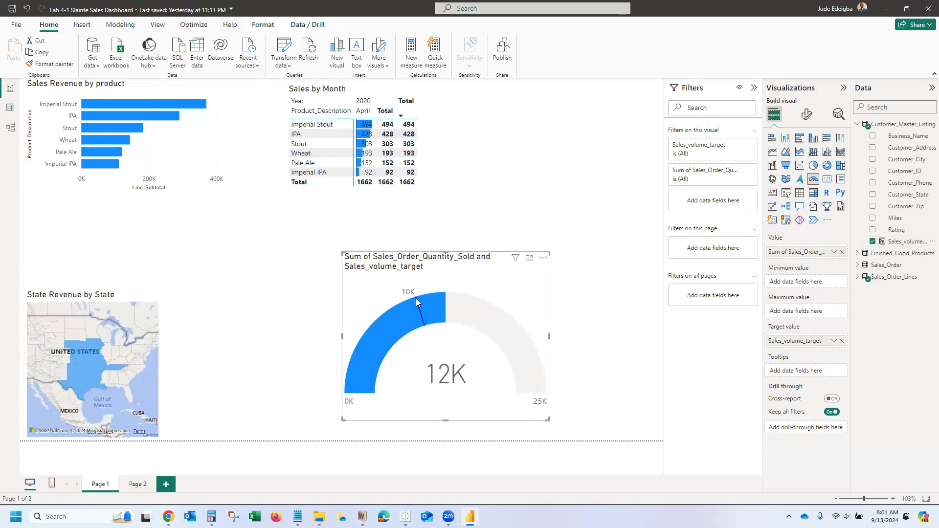
pyautogui.moveTo(424, 321)
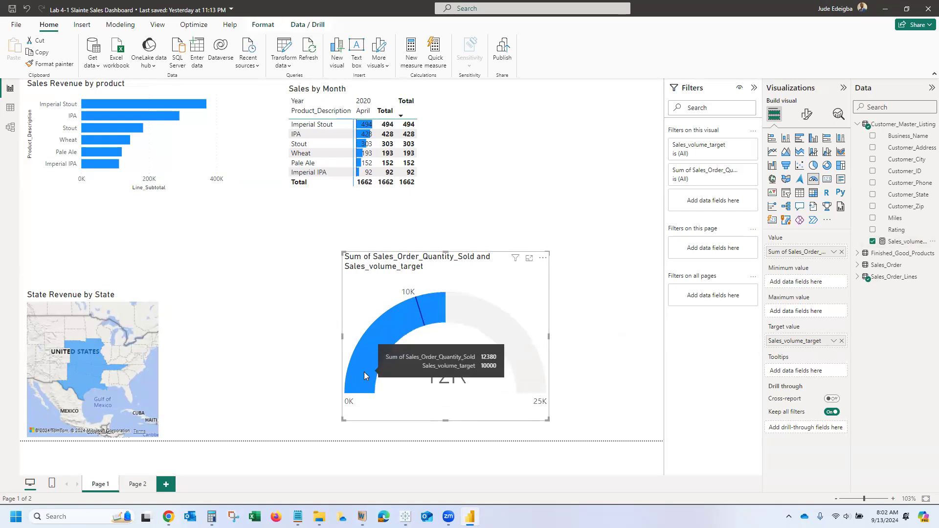
# - Move the gauge beside the Sales by Month matrix and shrink it to roughly the matrix's height
pyautogui.moveTo(456, 264); pyautogui.dragTo(565, 140)
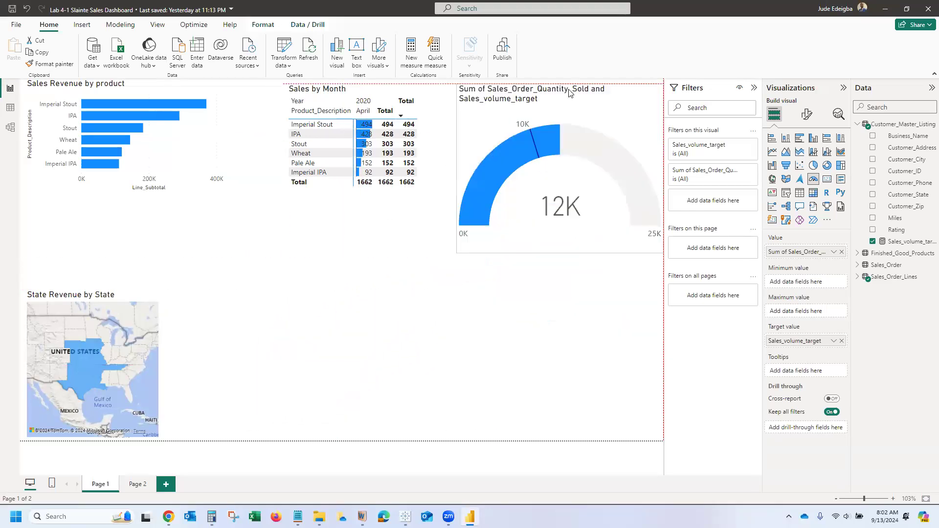
pyautogui.moveTo(458, 259); pyautogui.dragTo(472, 184)
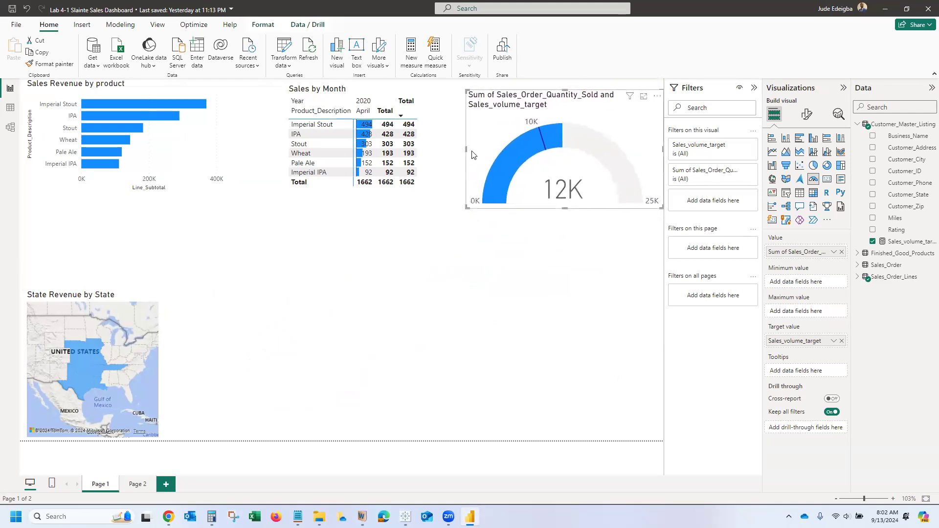
pyautogui.moveTo(466, 149); pyautogui.dragTo(480, 150)
pyautogui.moveTo(579, 114); pyautogui.dragTo(555, 113)
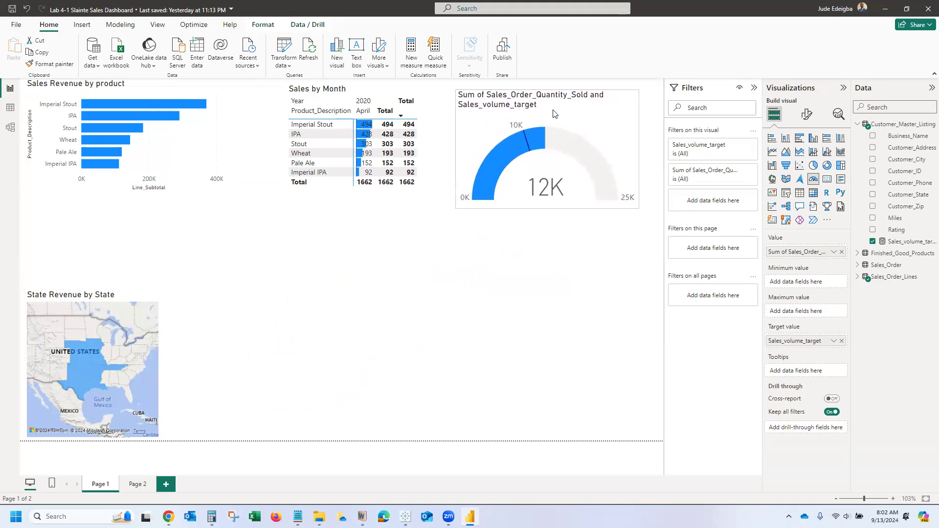
# - Insert a separate Q&A visual and place it in the empty area below the gauge
pyautogui.click(532, 313)
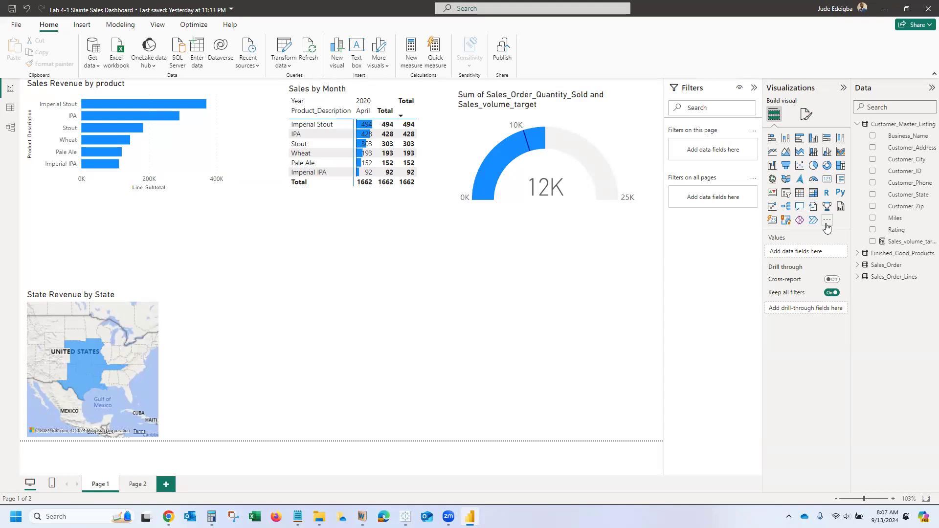
pyautogui.click(800, 210)
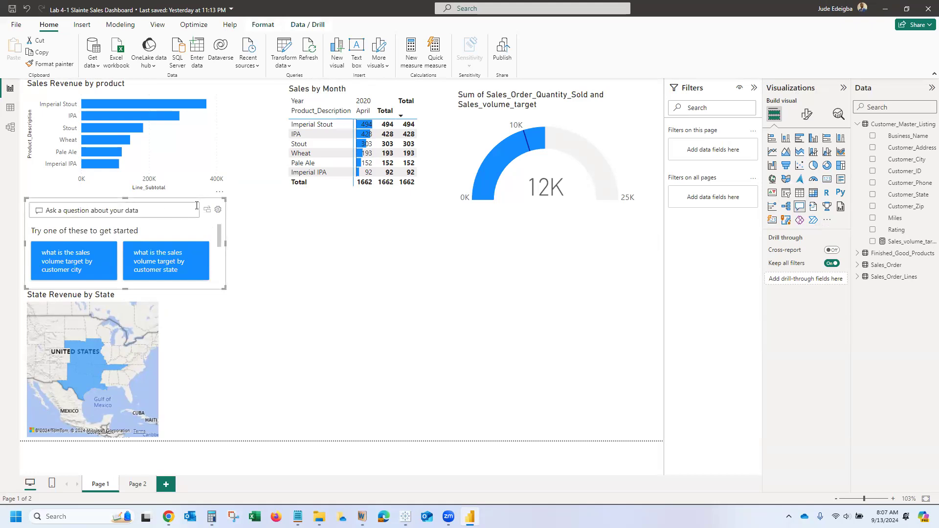
pyautogui.moveTo(203, 208); pyautogui.dragTo(524, 295)
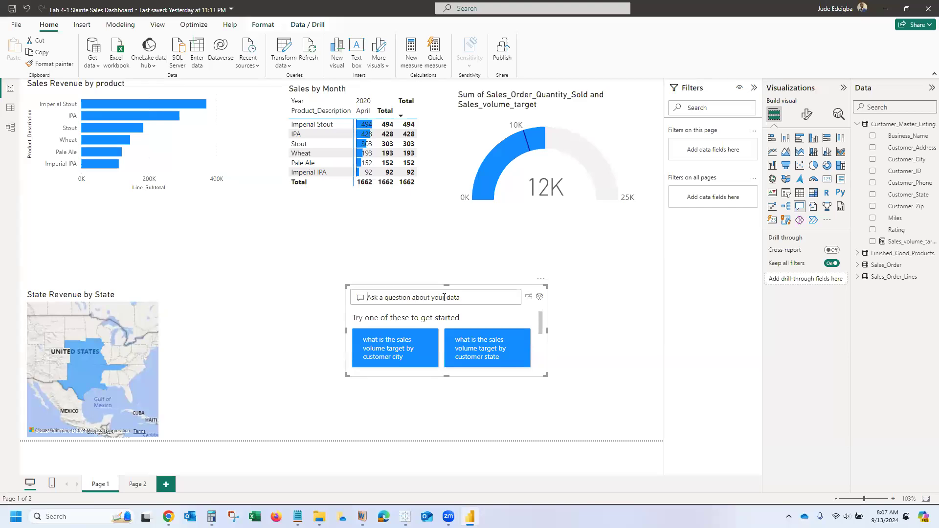
# - Ask the Q&A visual "What is the sales order quantity sold by business name"
pyautogui.click(444, 297)
pyautogui.write('Wha')
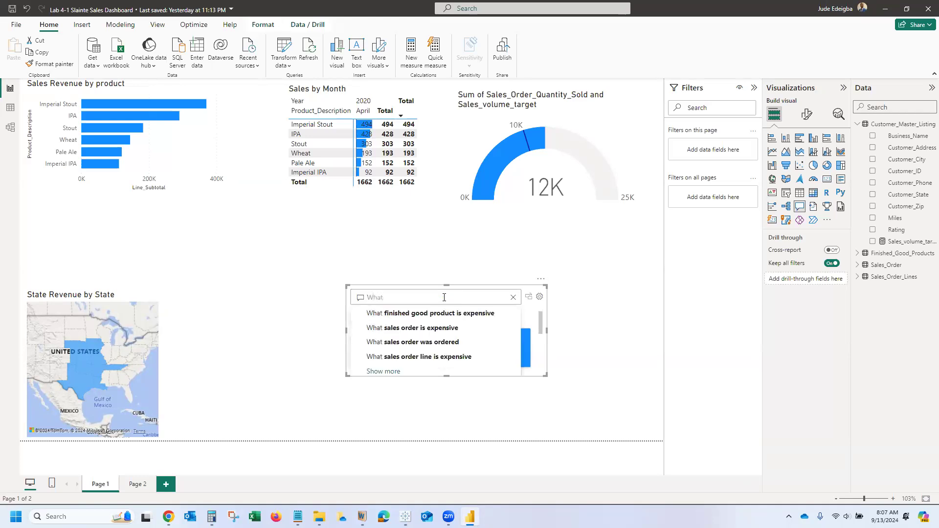
pyautogui.write('t is the ')
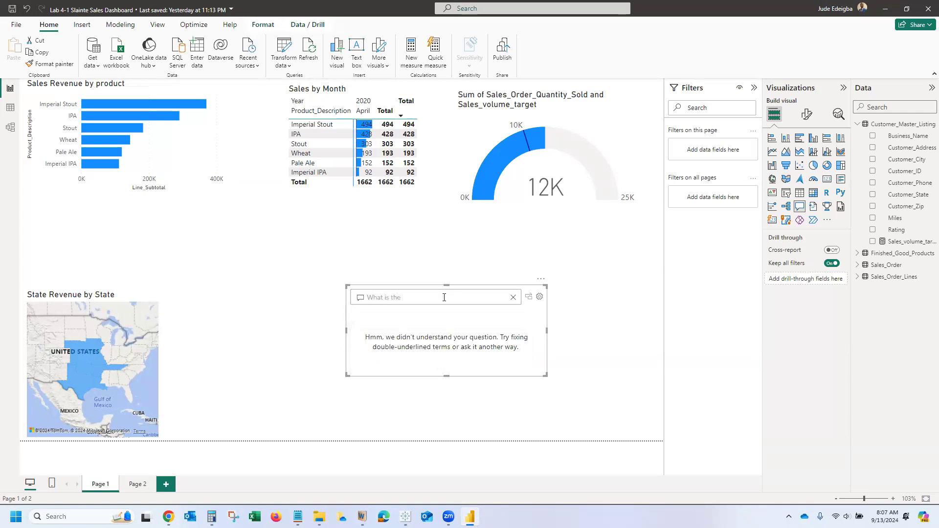
pyautogui.write('sales order')
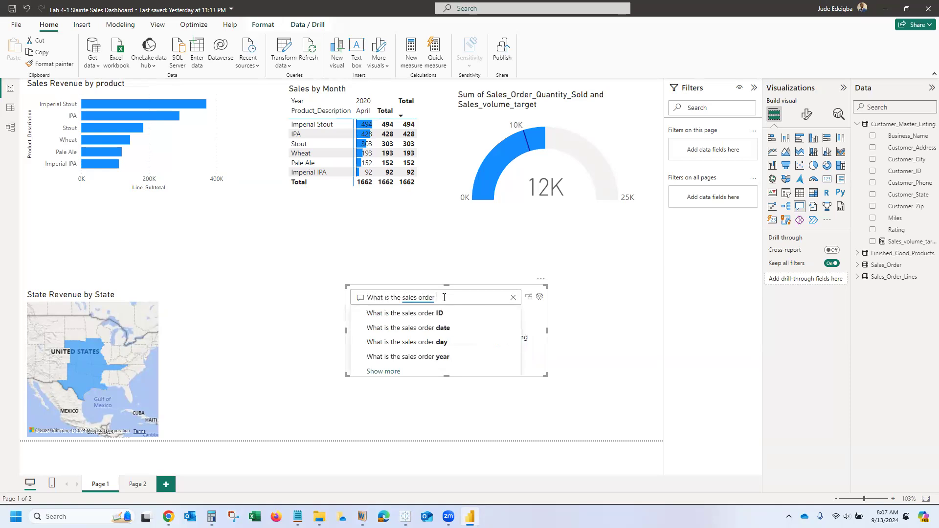
pyautogui.write(' qu')
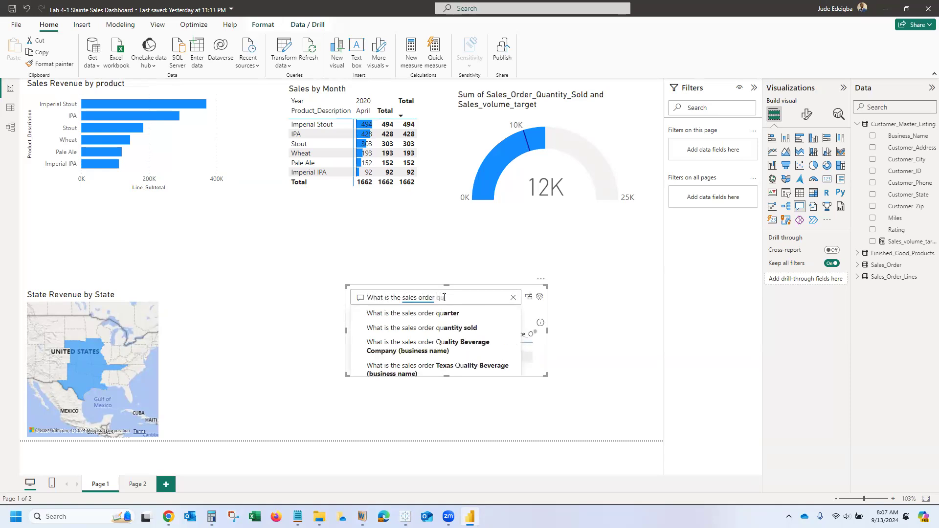
pyautogui.write('antity sol')
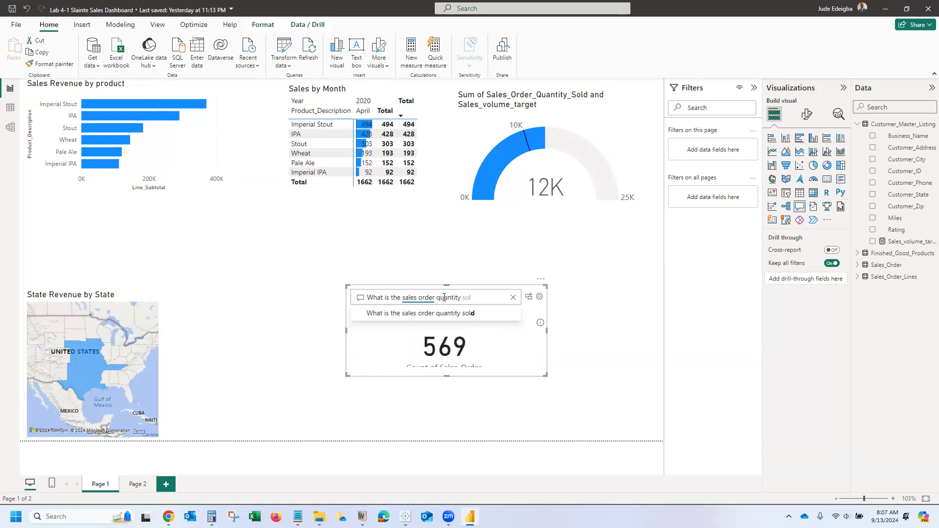
pyautogui.write('d')
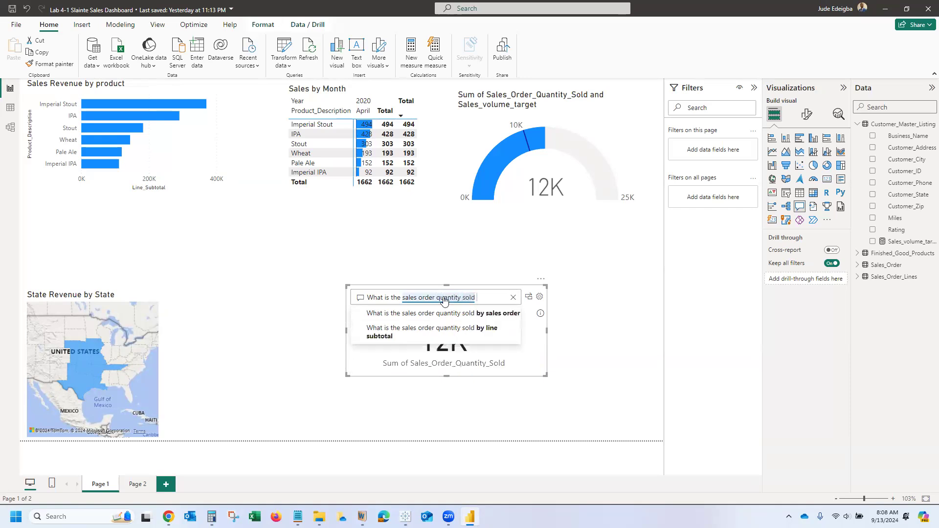
pyautogui.write(' by a')
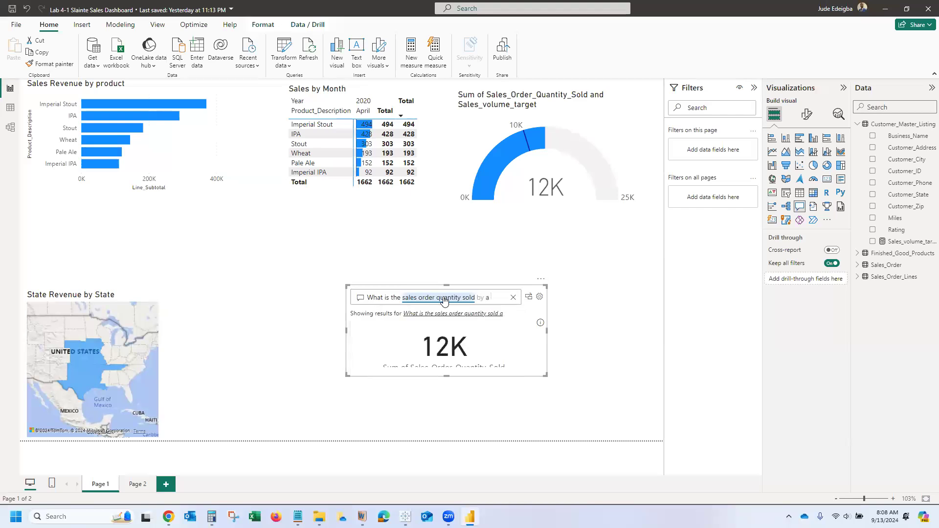
pyautogui.press('BackSpace')
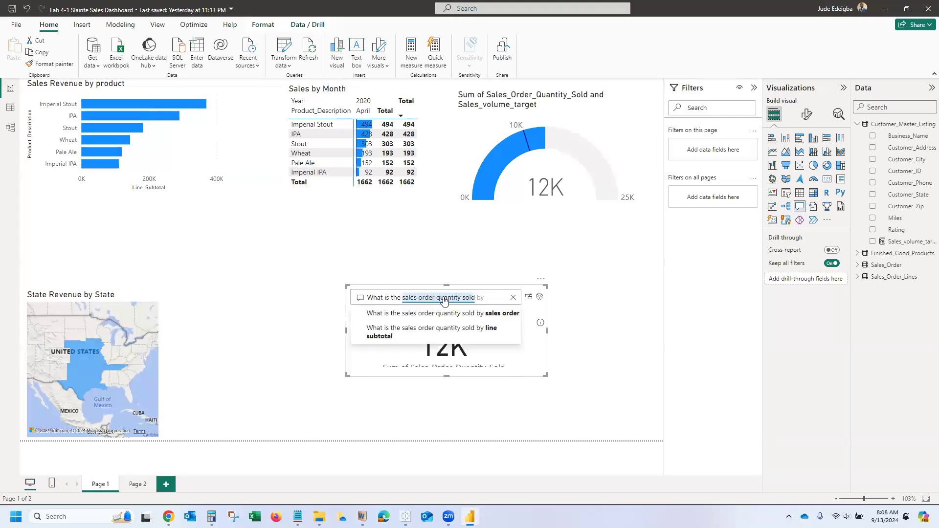
pyautogui.write('busin')
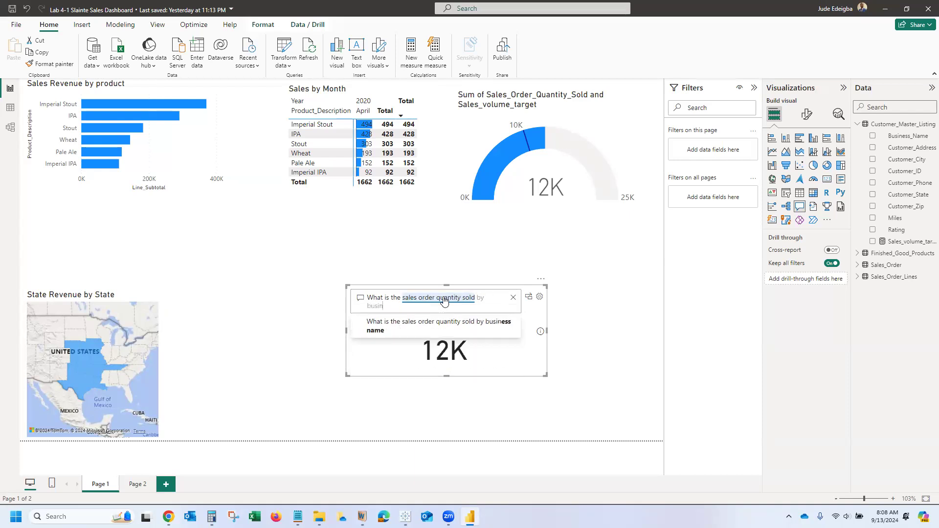
pyautogui.click(501, 329)
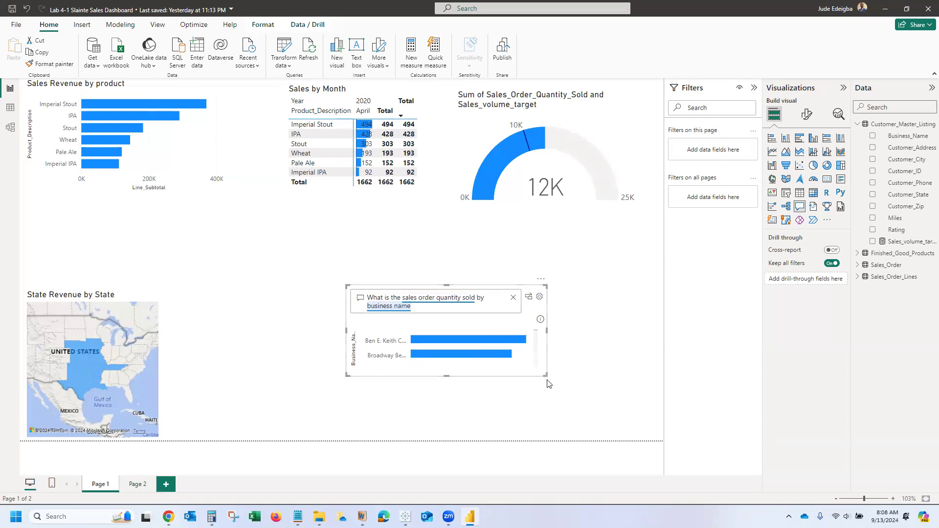
# - Enlarge the Q&A visual so its bar chart has more room, and shift it slightly toward the map
pyautogui.moveTo(545, 376); pyautogui.dragTo(631, 405)
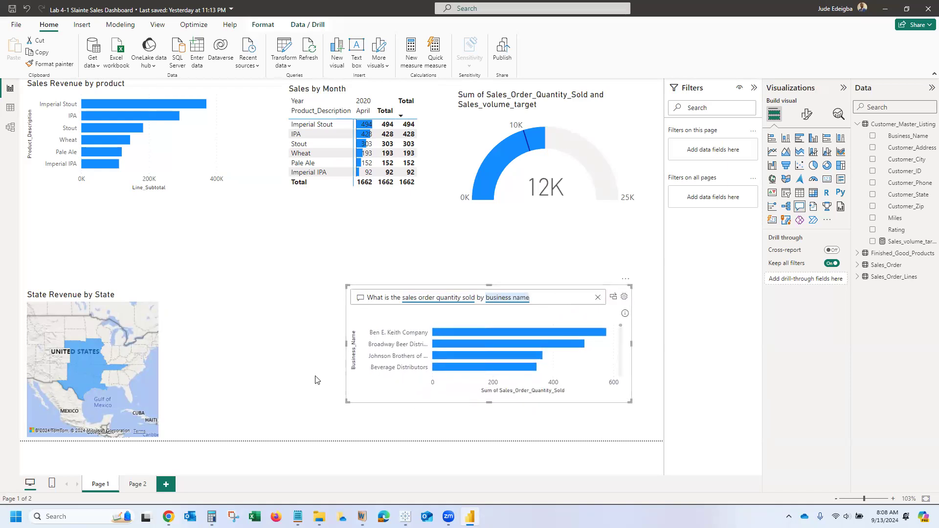
pyautogui.click(309, 391)
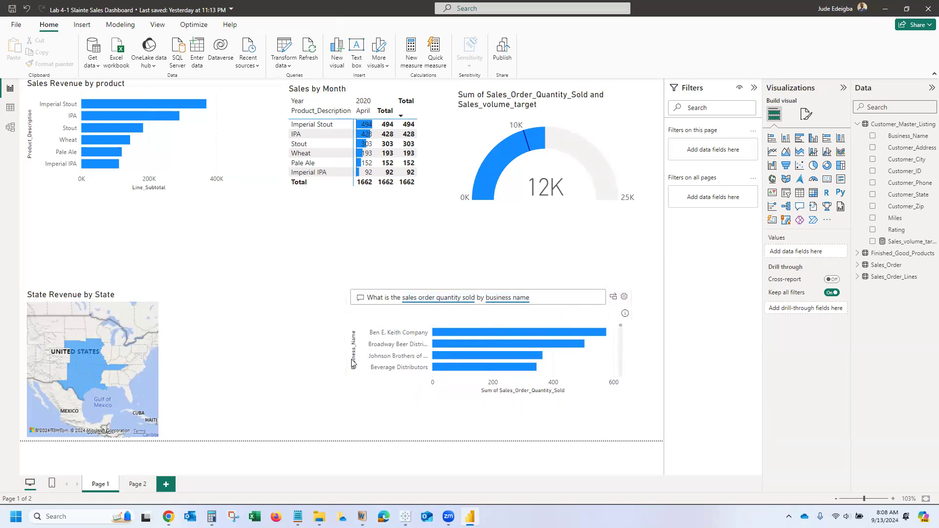
pyautogui.moveTo(351, 380); pyautogui.dragTo(318, 378)
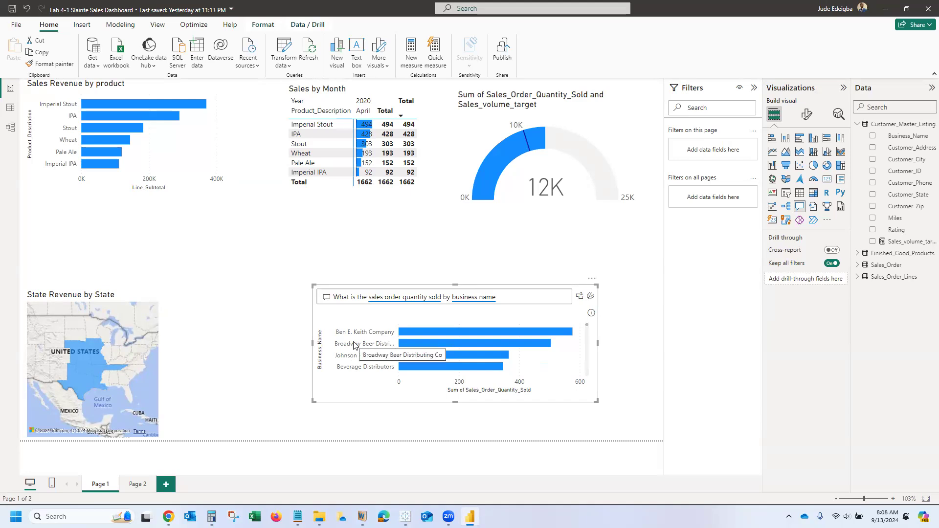
# - Change the Q&A visual's question to "What is the sales order quantity sold by sales employee ID"
pyautogui.click(495, 303)
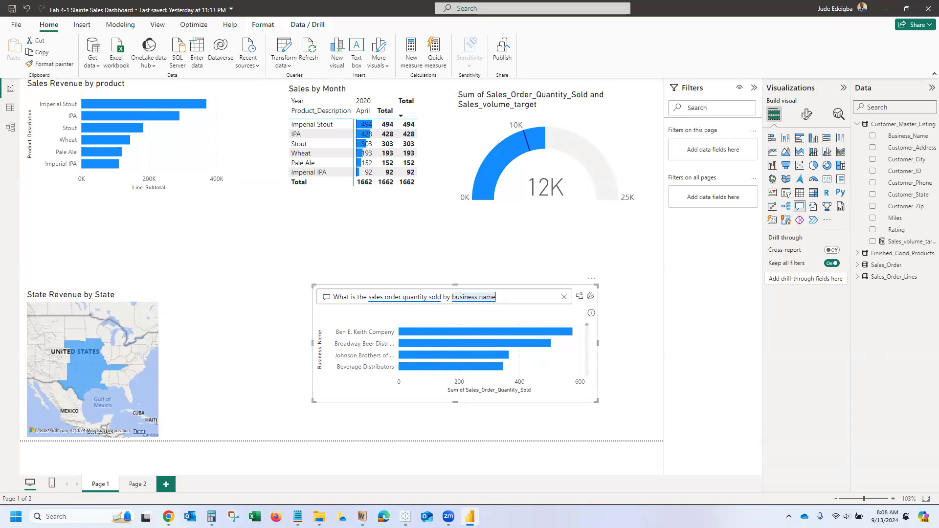
pyautogui.press('Return')
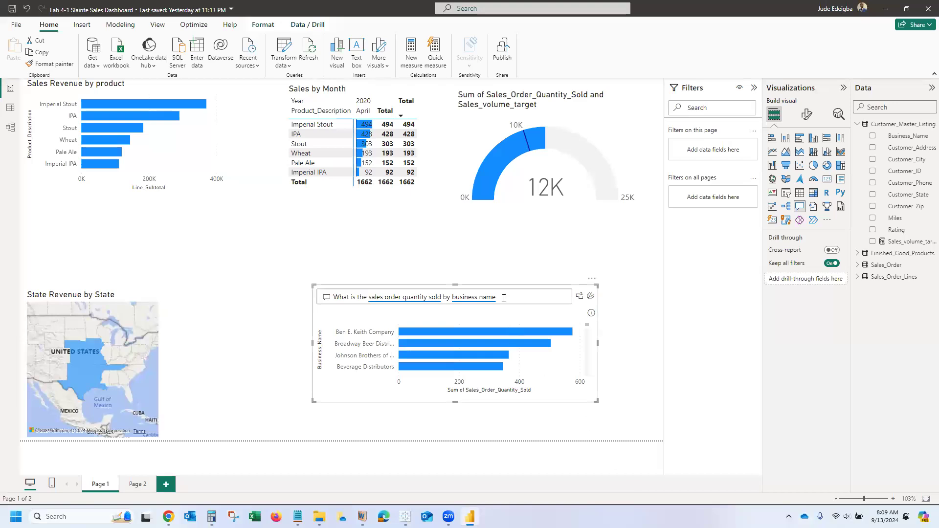
pyautogui.click(504, 299)
pyautogui.press('BackSpace')
pyautogui.press('BackSpace')
pyautogui.press('BackSpace')
pyautogui.press('BackSpace')
pyautogui.press('BackSpace')
pyautogui.press('BackSpace')
pyautogui.press('BackSpace')
pyautogui.press('BackSpace')
pyautogui.press('BackSpace')
pyautogui.press('BackSpace')
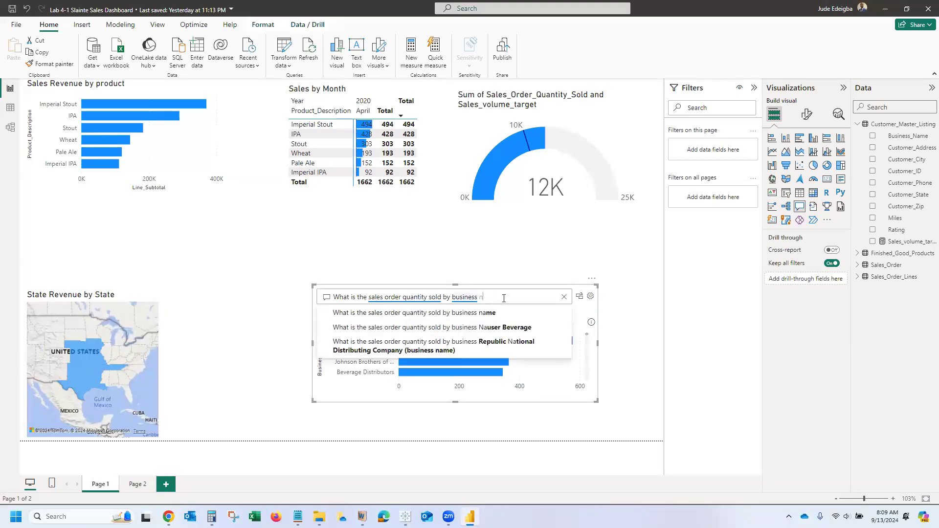
pyautogui.press('BackSpace')
pyautogui.press('BackSpace')
pyautogui.press('BackSpace')
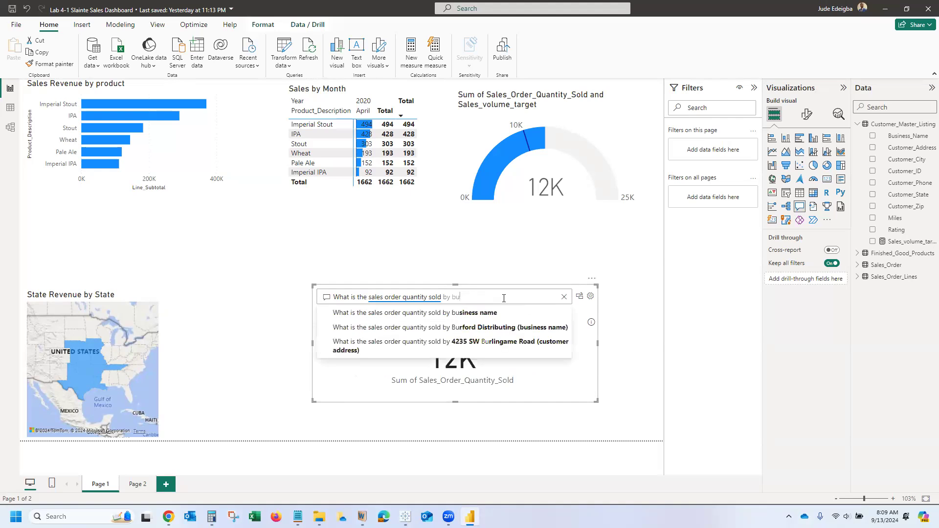
pyautogui.write('emplo')
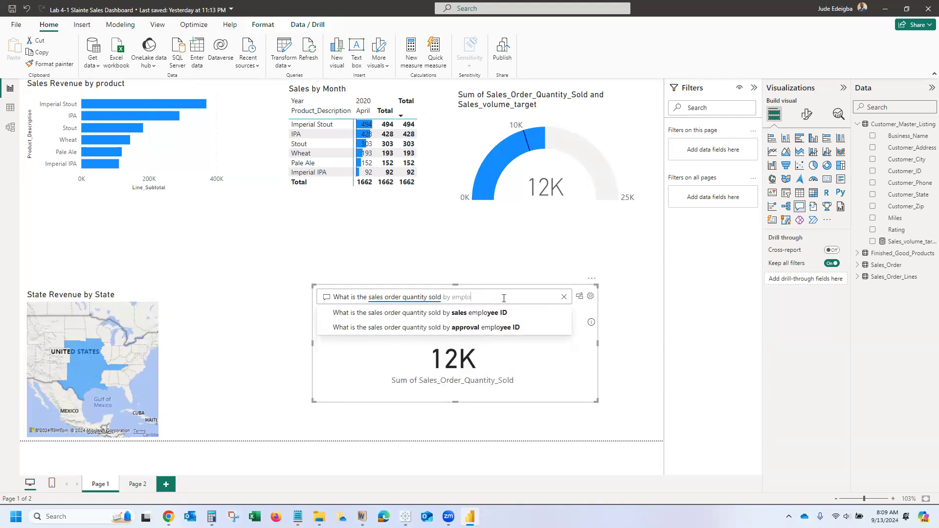
pyautogui.click(469, 318)
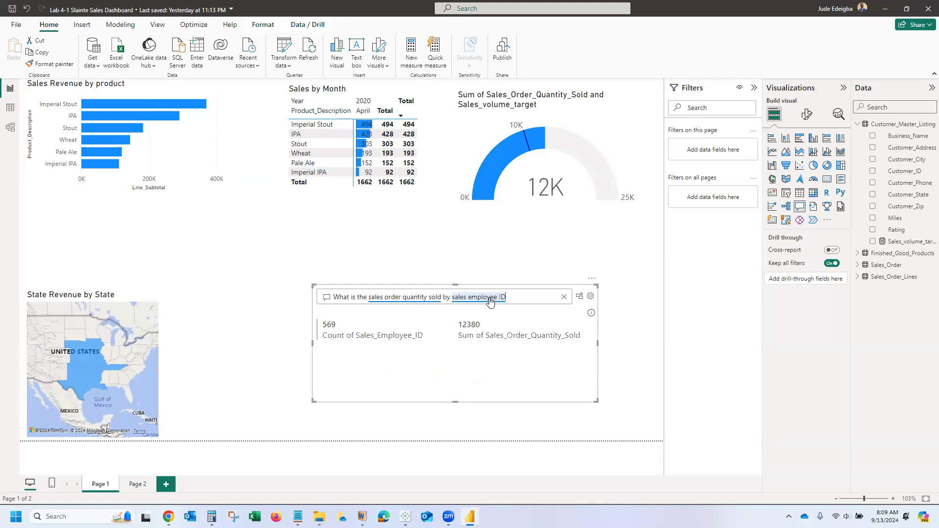
# - Reword the Q&A question's grouping, trying location and choosing the suggestion "What is the sales order quantity sold by customer state"
pyautogui.press('BackSpace')
pyautogui.press('BackSpace')
pyautogui.press('BackSpace')
pyautogui.press('BackSpace')
pyautogui.press('BackSpace')
pyautogui.press('BackSpace')
pyautogui.press('BackSpace')
pyautogui.press('BackSpace')
pyautogui.press('BackSpace')
pyautogui.press('BackSpace')
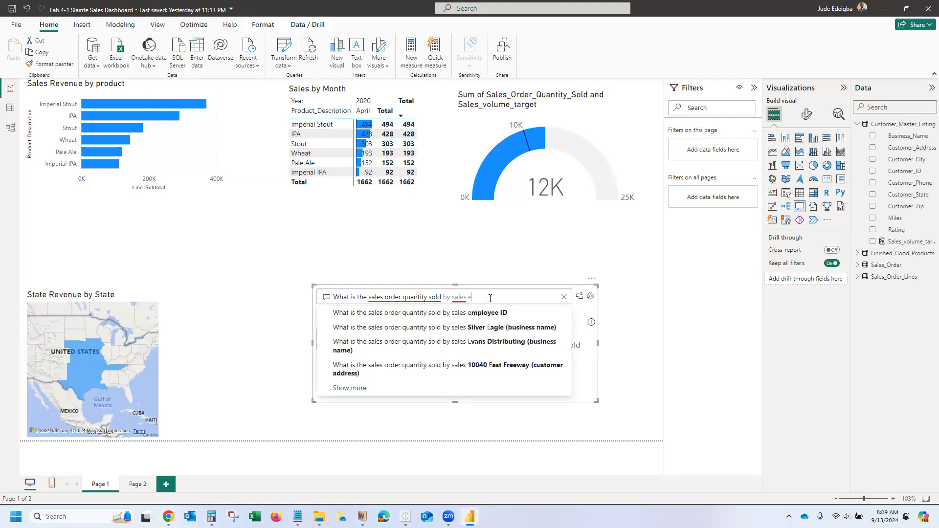
pyautogui.press('BackSpace')
pyautogui.press('BackSpace')
pyautogui.press('BackSpace')
pyautogui.press('BackSpace')
pyautogui.press('BackSpace')
pyautogui.press('BackSpace')
pyautogui.press('BackSpace')
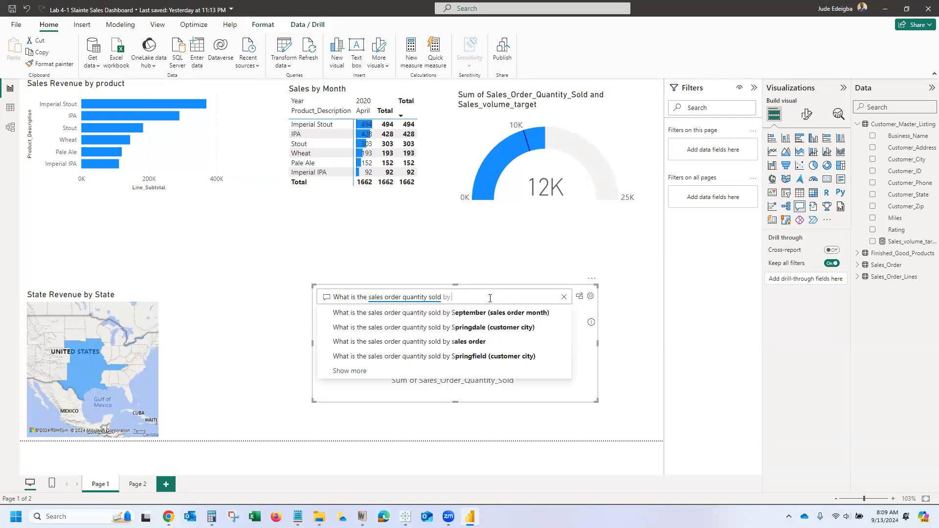
pyautogui.write('loca')
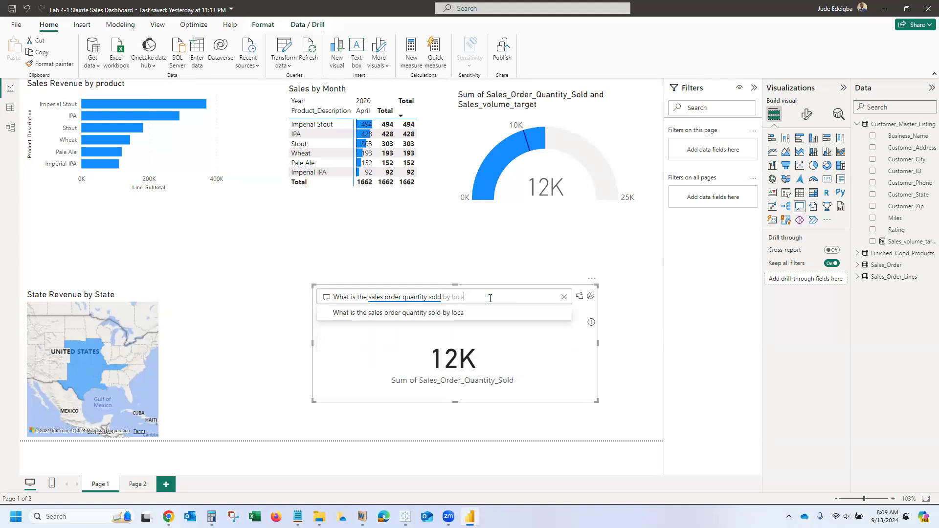
pyautogui.write('tion')
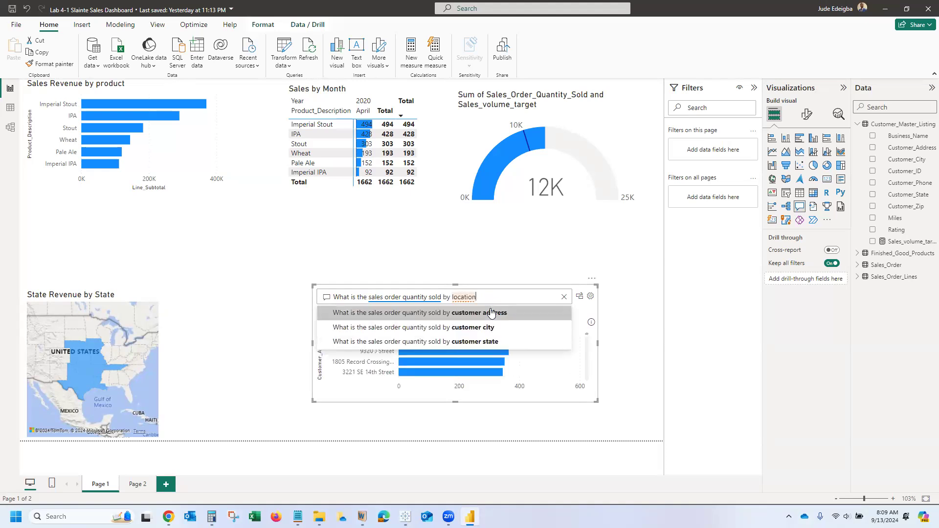
pyautogui.click(490, 342)
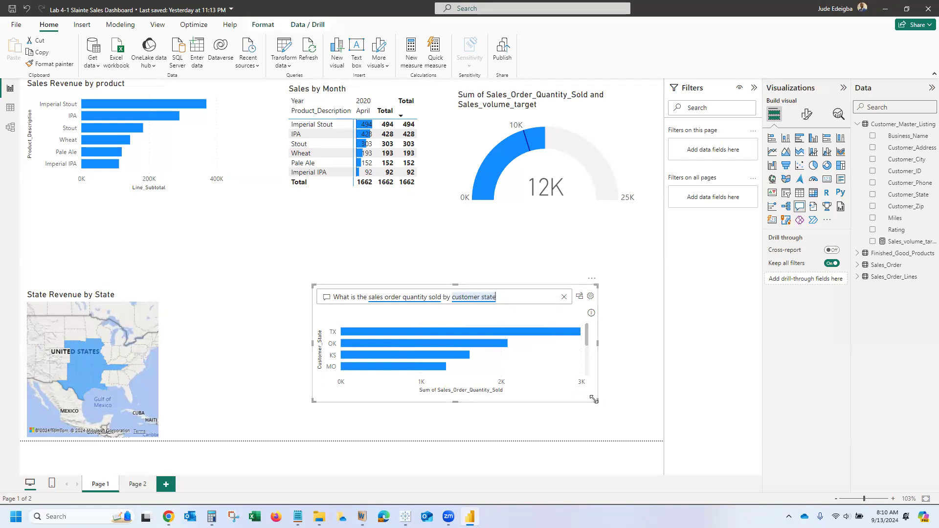
# - Enlarge the Q&A visual slightly in width and height so its chart fits more states, and commit the question
pyautogui.moveTo(598, 409); pyautogui.dragTo(609, 421)
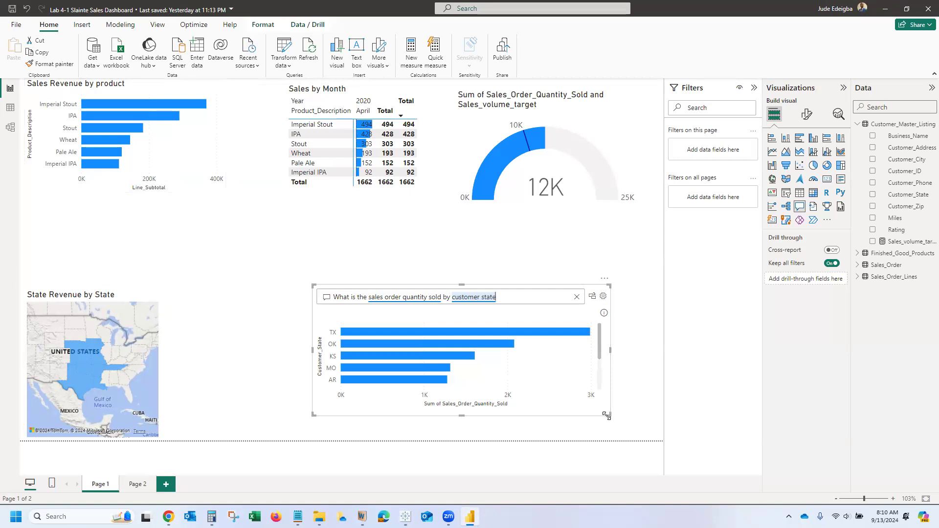
pyautogui.moveTo(607, 416)
pyautogui.mouseDown()
pyautogui.moveTo(615, 410)
pyautogui.moveTo(621, 421)
pyautogui.mouseUp()
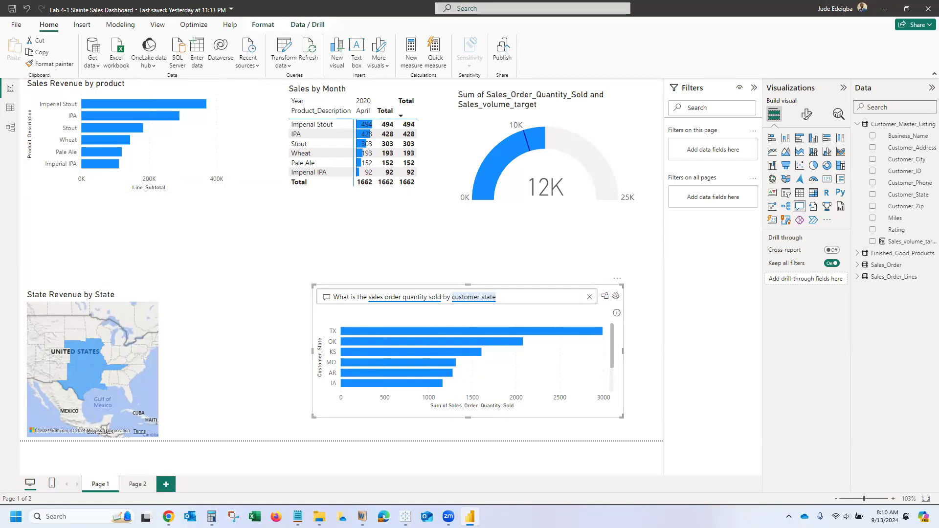
pyautogui.press('Return')
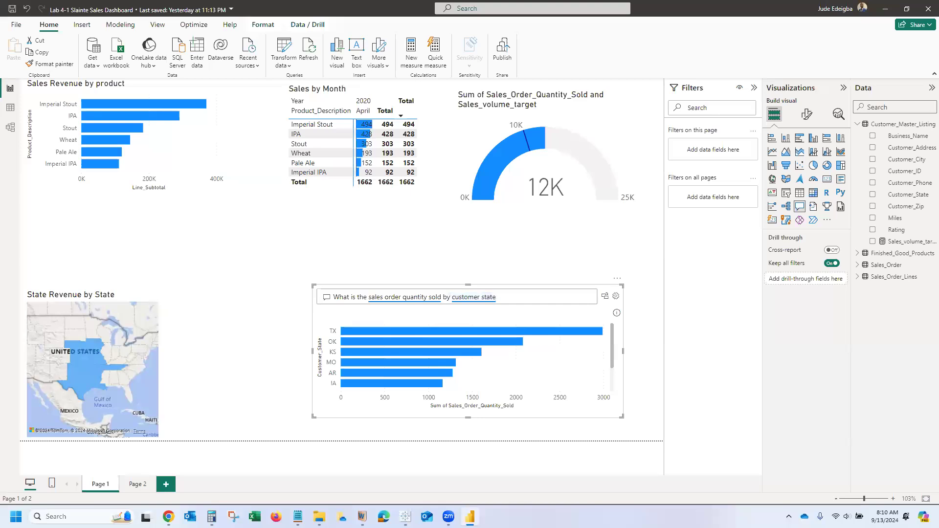